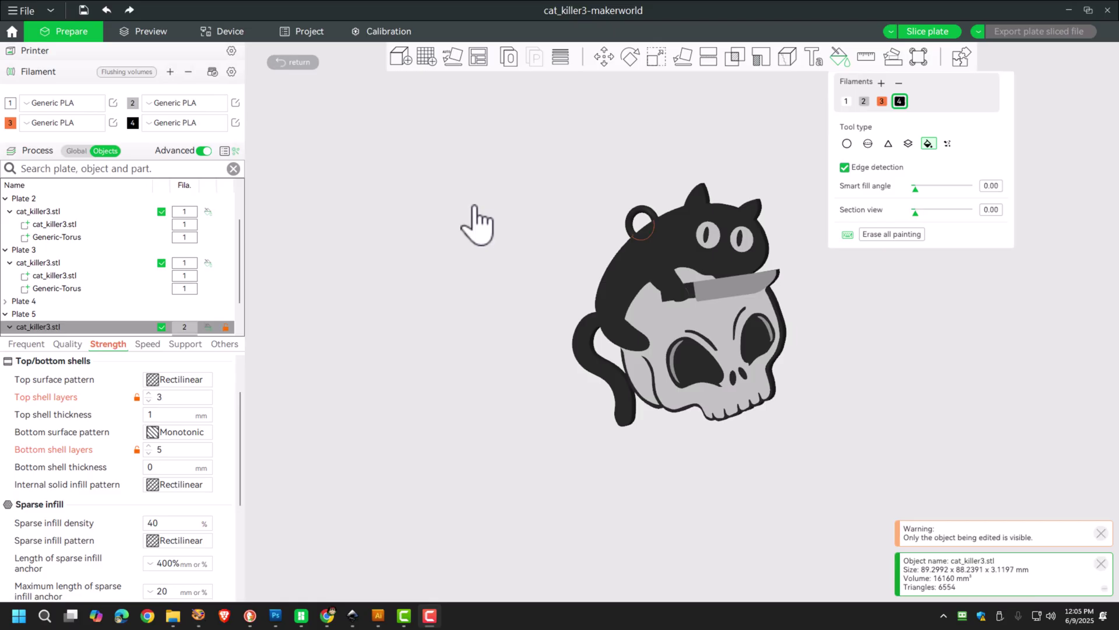
Orbit the keychain model, check its project information page, then return to the preparation view.
mouse_move(457, 220)
mouse_down()
mouse_move(450, 210)
mouse_move(478, 190)
mouse_move(430, 200)
mouse_move(440, 190)
mouse_move(474, 200)
mouse_move(444, 189)
mouse_move(460, 200)
mouse_move(451, 190)
mouse_move(474, 187)
mouse_move(443, 210)
mouse_up()
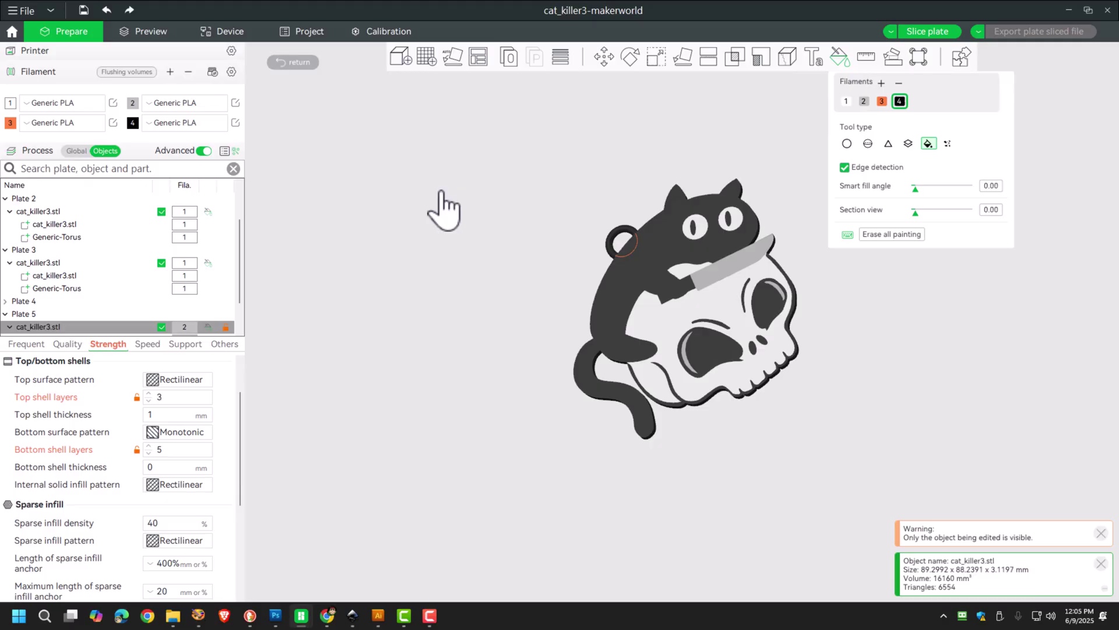
drag(482, 190, 522, 190)
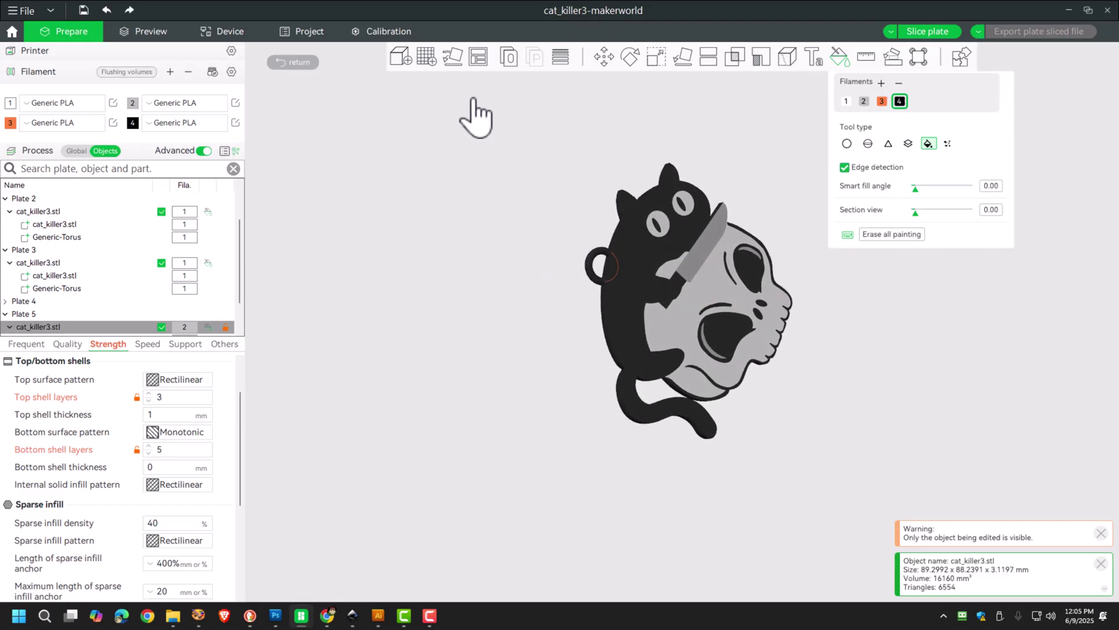
click(315, 36)
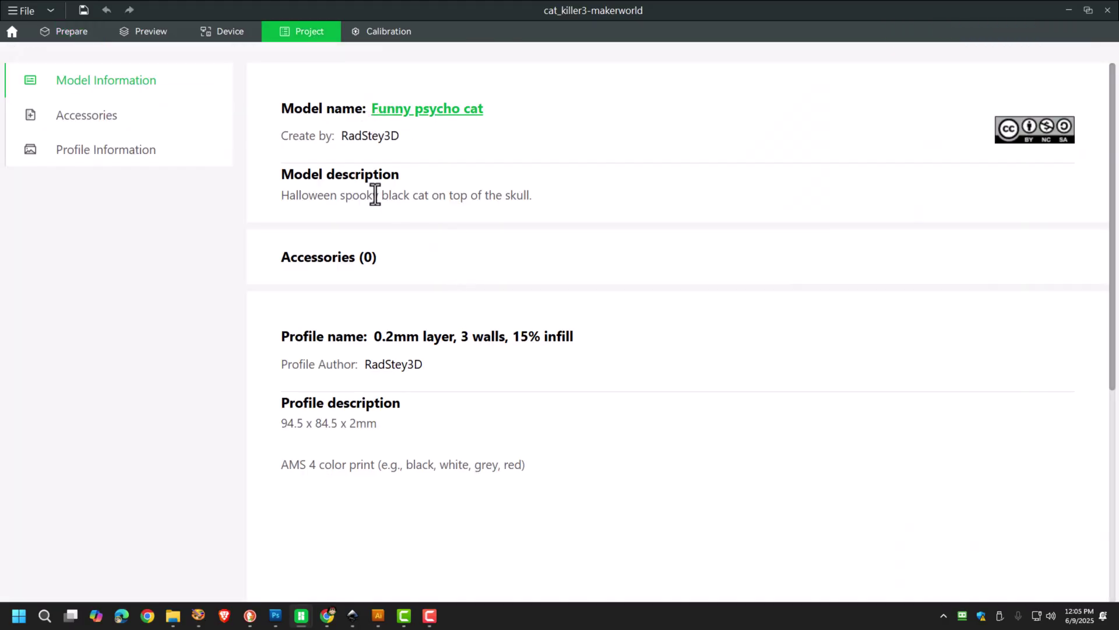
drag(400, 137, 343, 139)
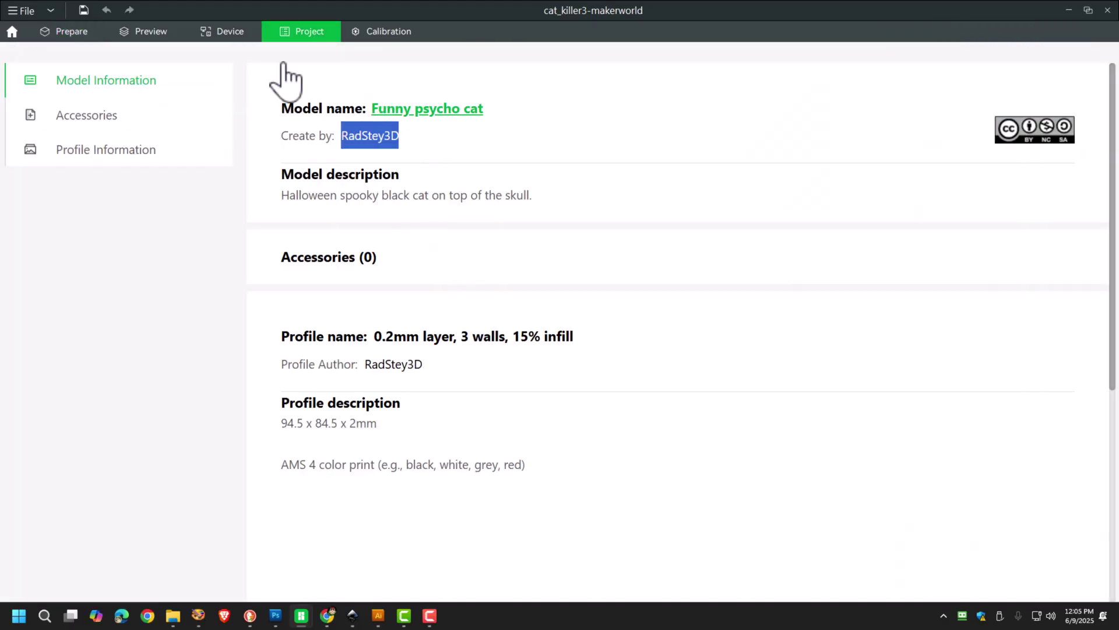
click(55, 35)
drag(574, 257, 510, 250)
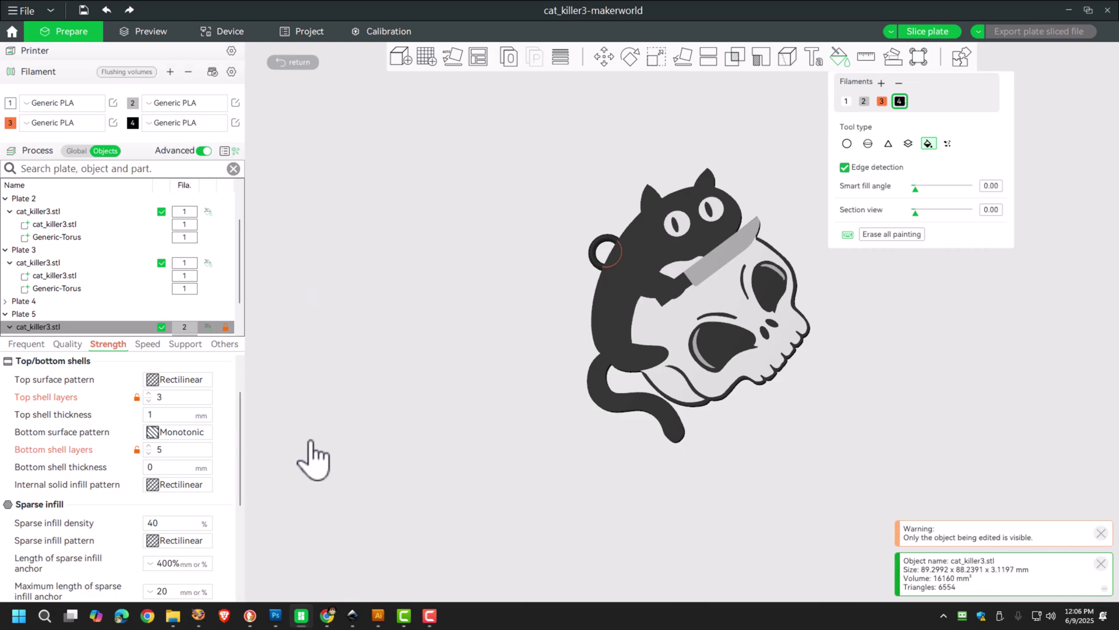
Bring the Bambu Lab A1 store page forward in Chrome and scroll through it.
click(331, 616)
scroll(398, 408, down, 2)
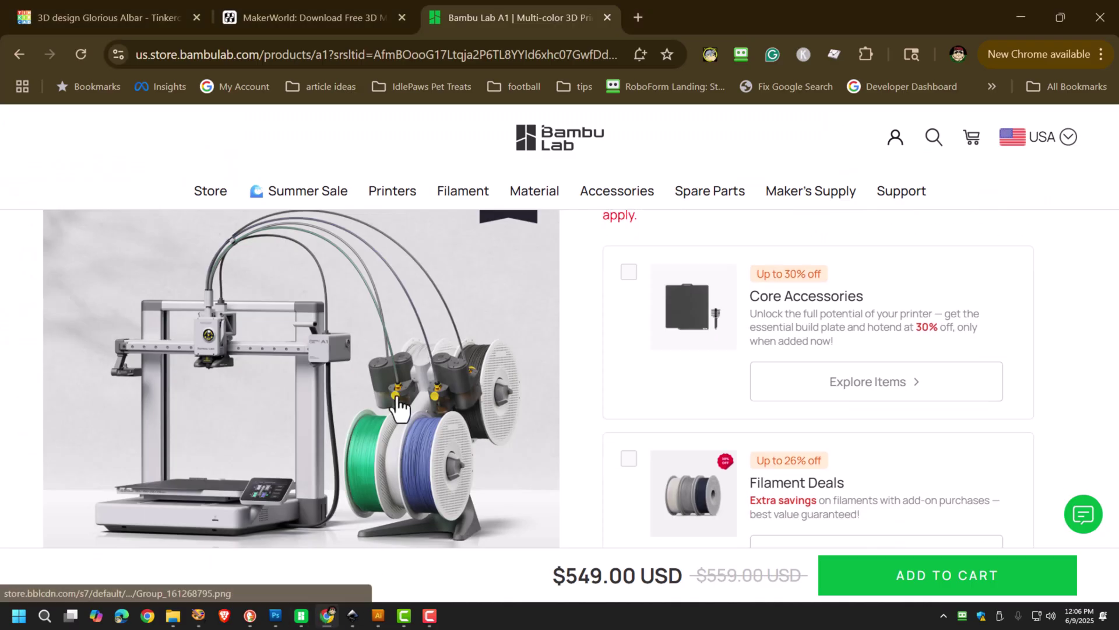
scroll(398, 408, up, 2)
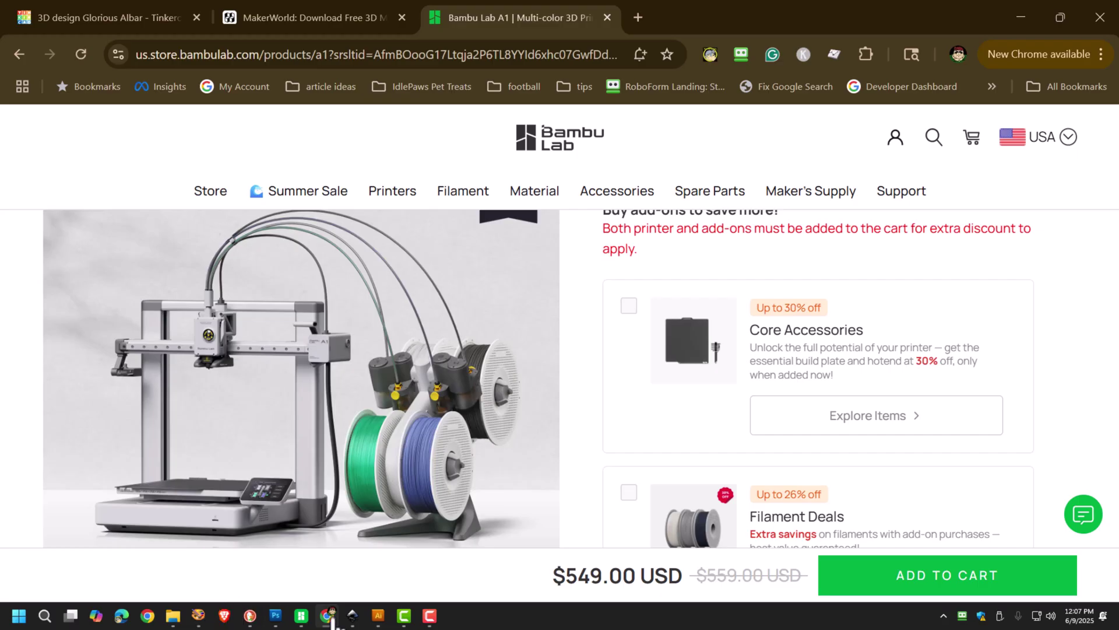
Glance at the cat keychain project in Bambu Studio, then return to the A1 store page.
mouse_move(408, 624)
mouse_move(333, 625)
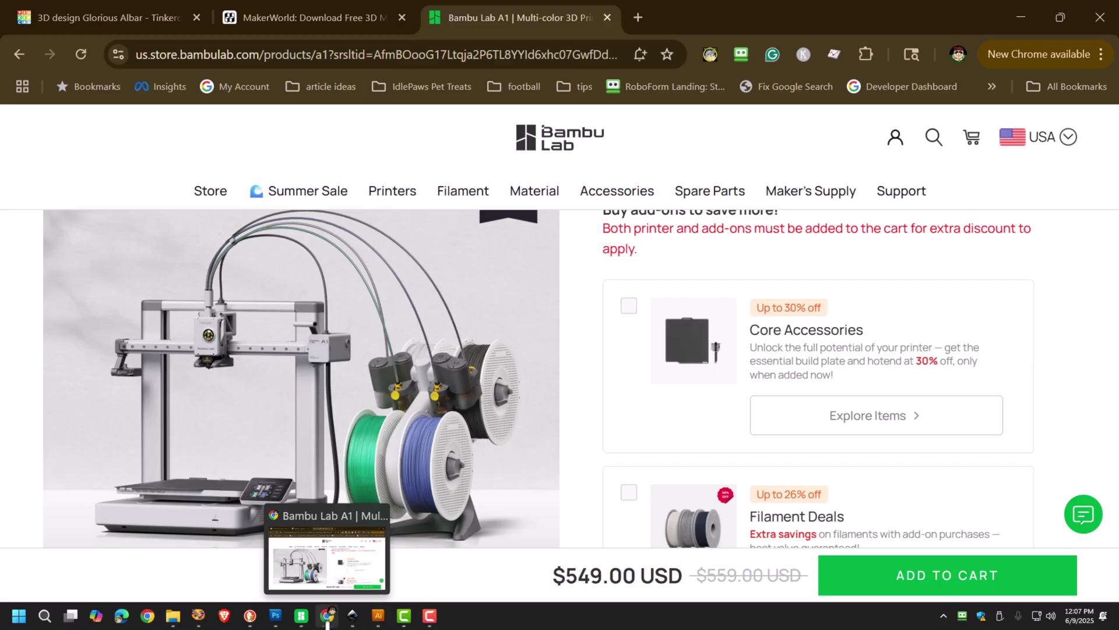
mouse_move(301, 617)
click(376, 574)
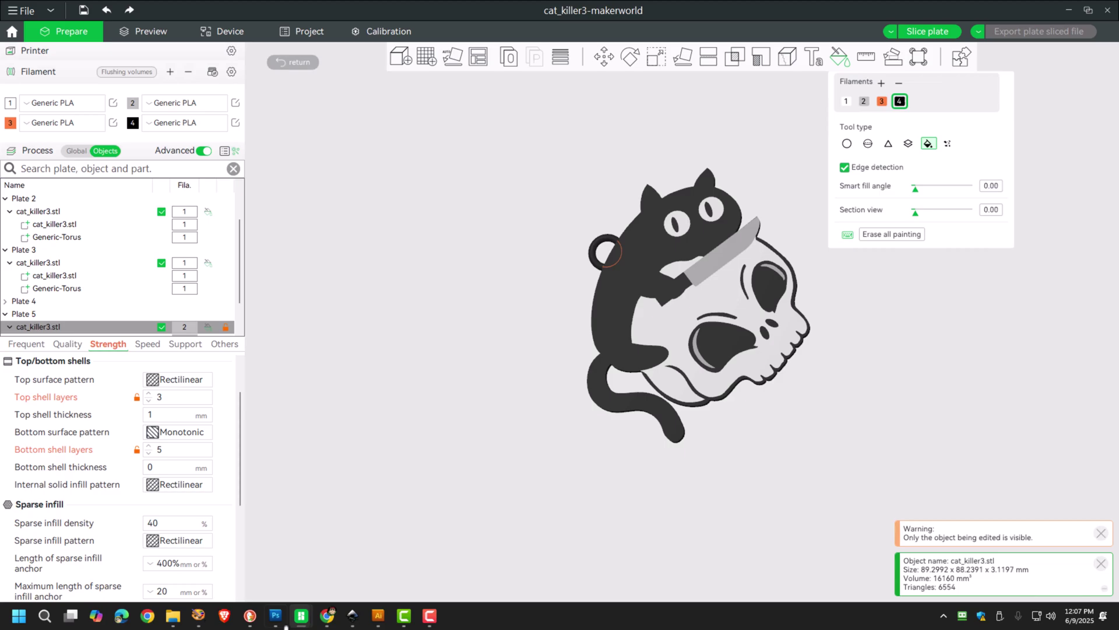
click(324, 616)
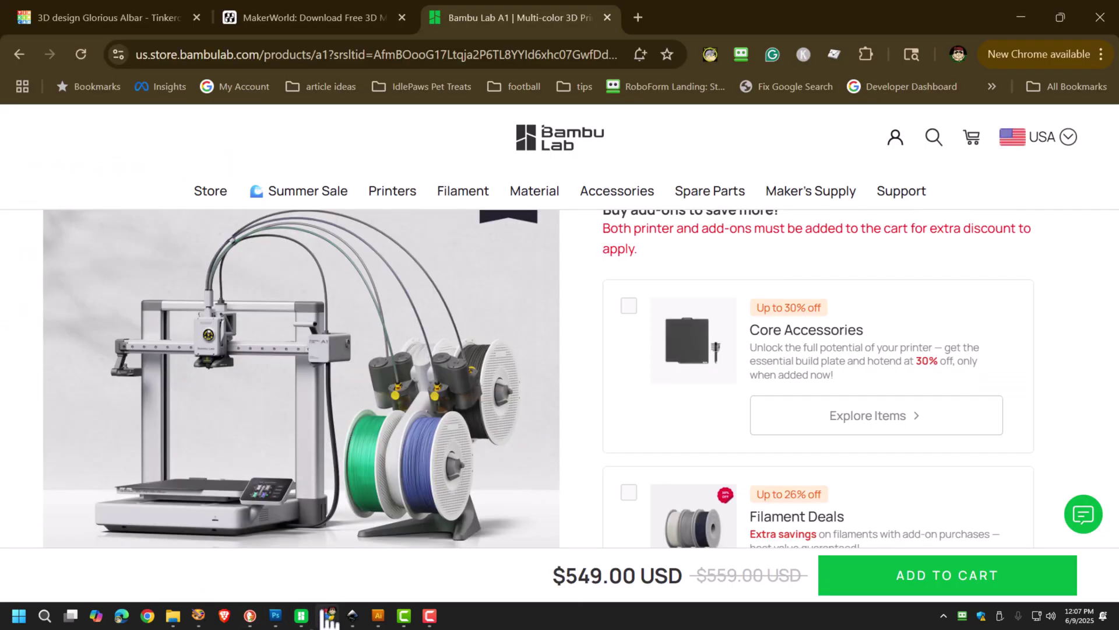
Switch to the MakerWorld tab and scroll through its model listings.
click(284, 20)
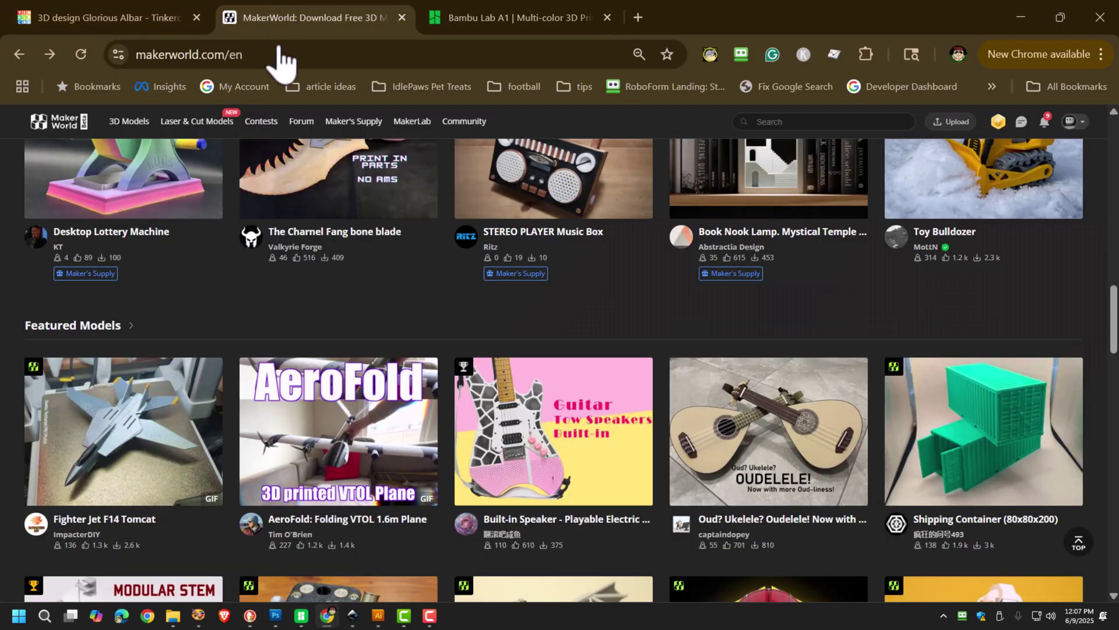
scroll(189, 248, up, 10)
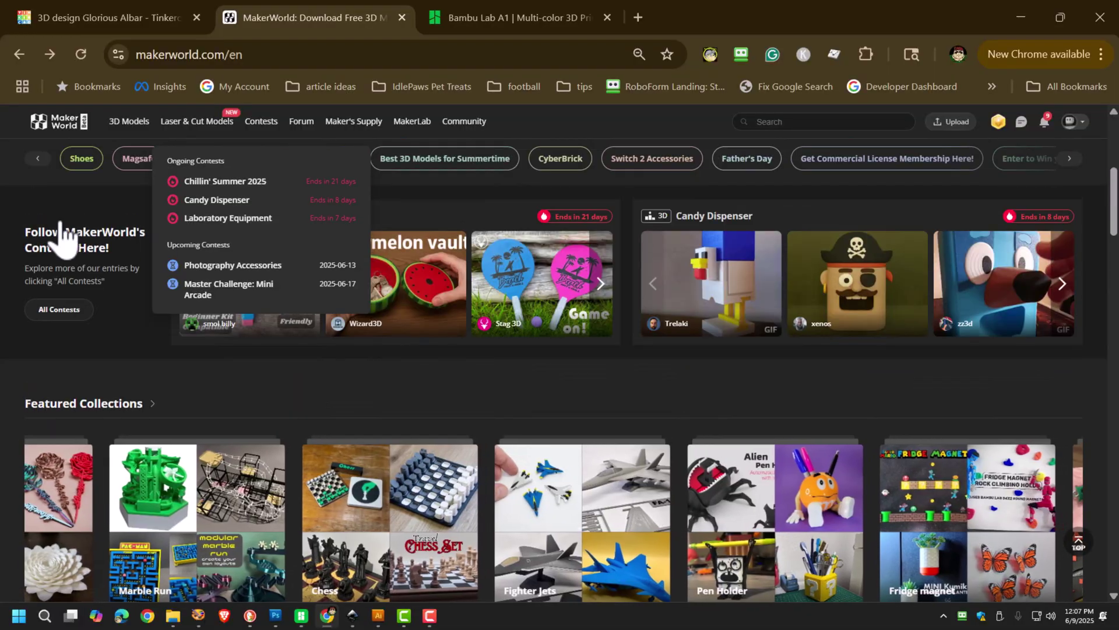
scroll(70, 227, up, 3)
scroll(155, 252, down, 7)
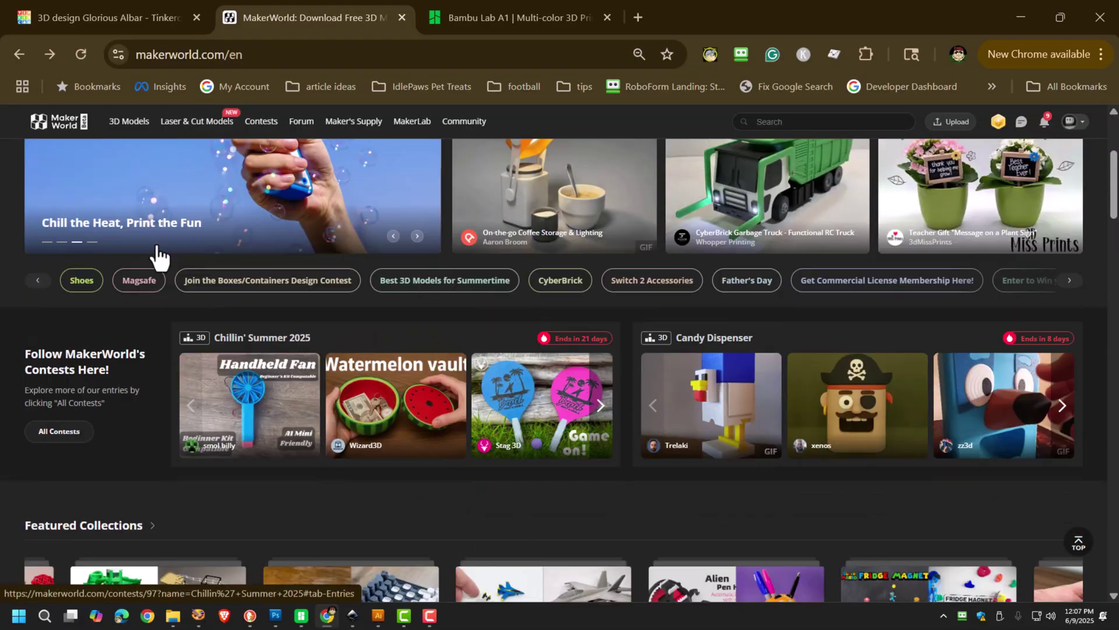
scroll(158, 255, down, 10)
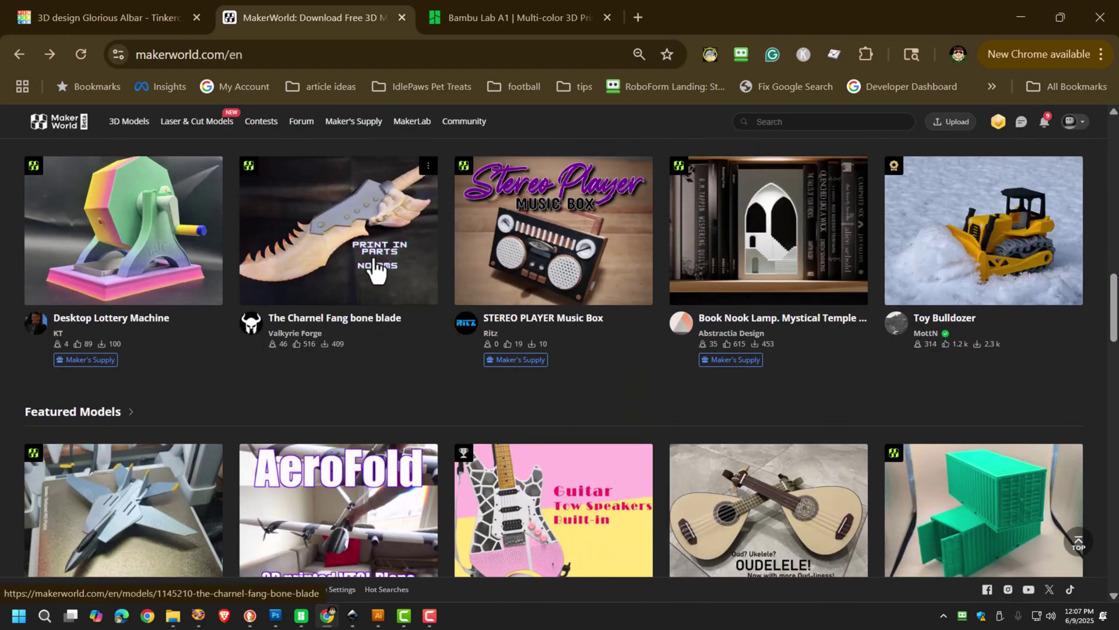
scroll(375, 270, down, 1)
scroll(369, 274, up, 3)
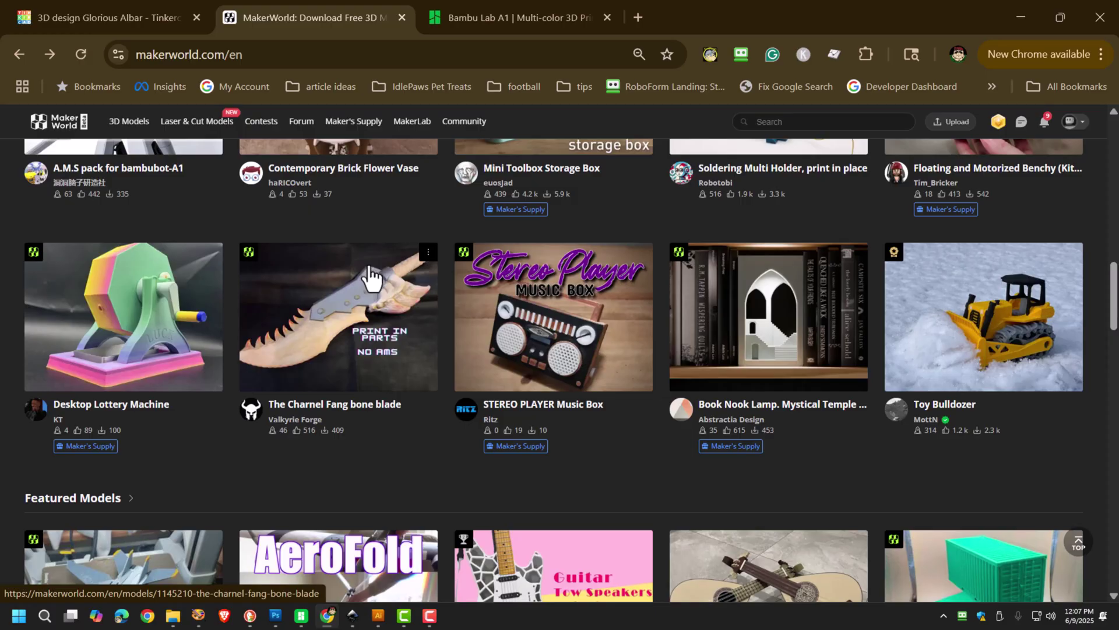
scroll(370, 277, down, 5)
scroll(376, 280, down, 1)
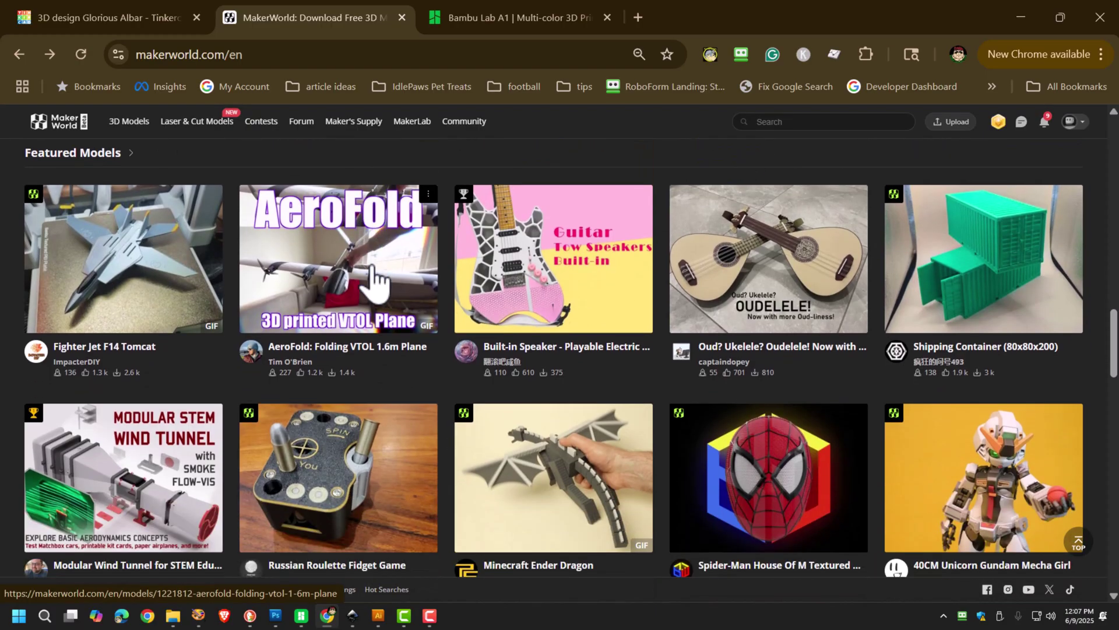
scroll(371, 276, down, 4)
scroll(373, 279, up, 2)
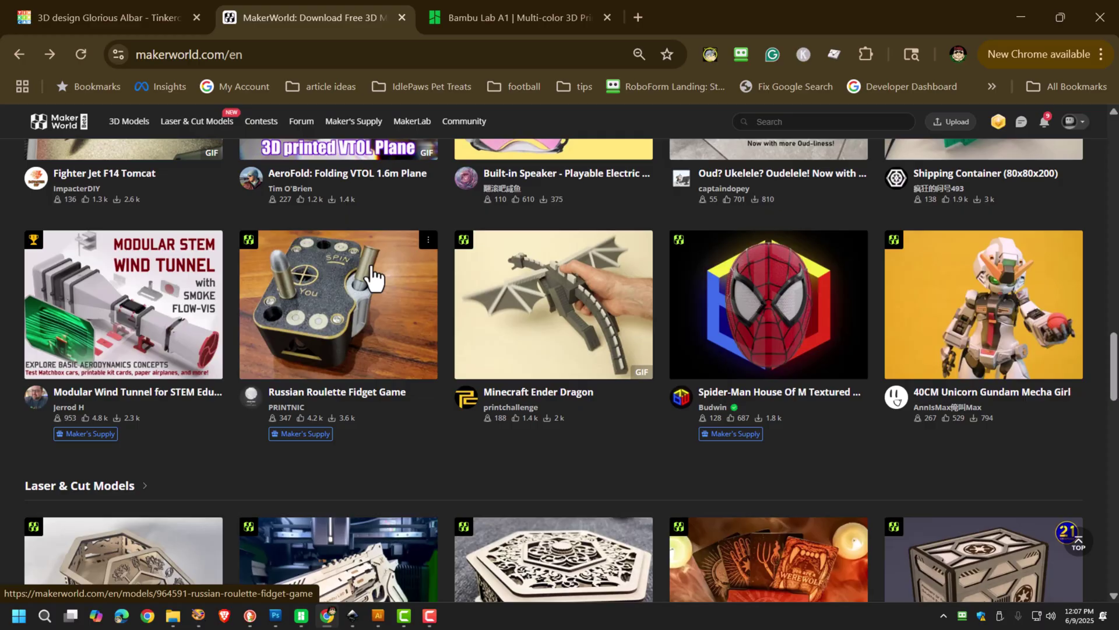
scroll(373, 276, up, 2)
scroll(372, 279, down, 8)
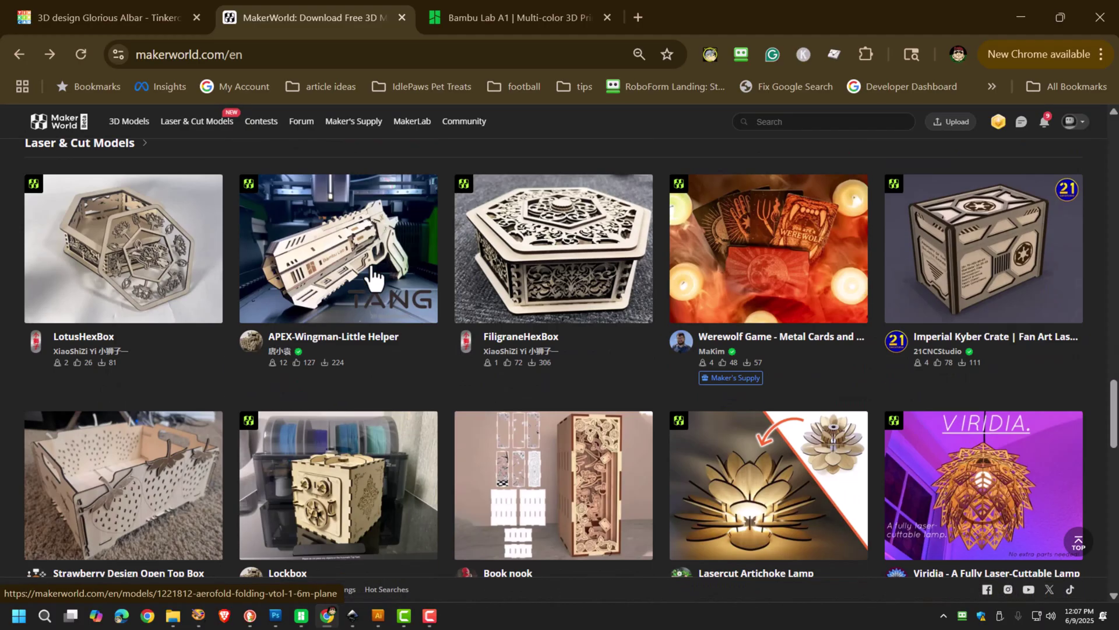
scroll(408, 262, down, 6)
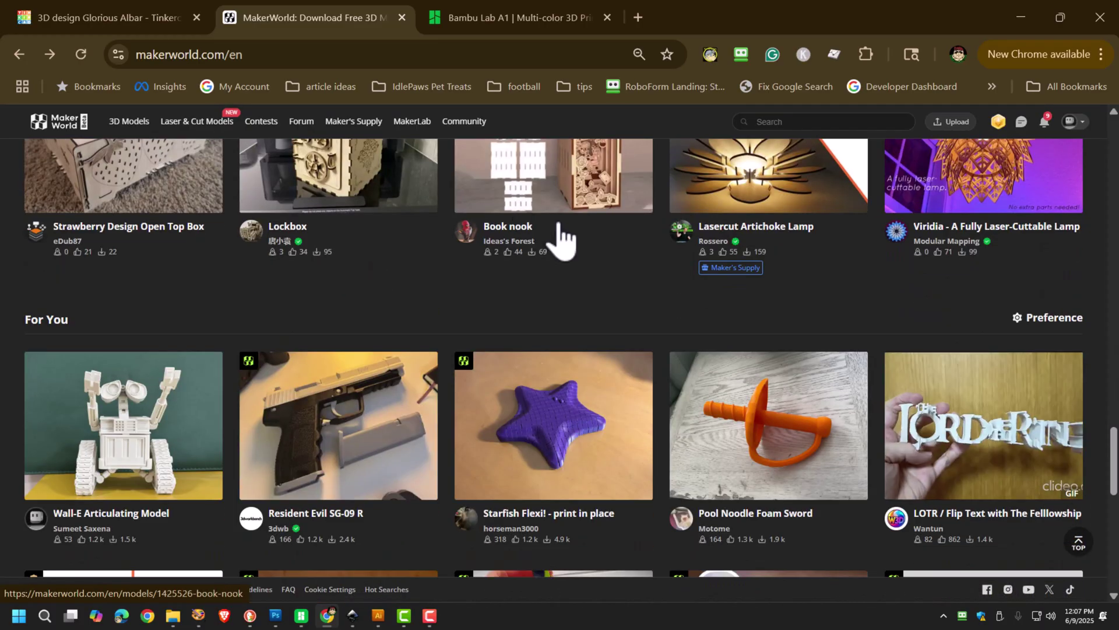
scroll(487, 280, down, 5)
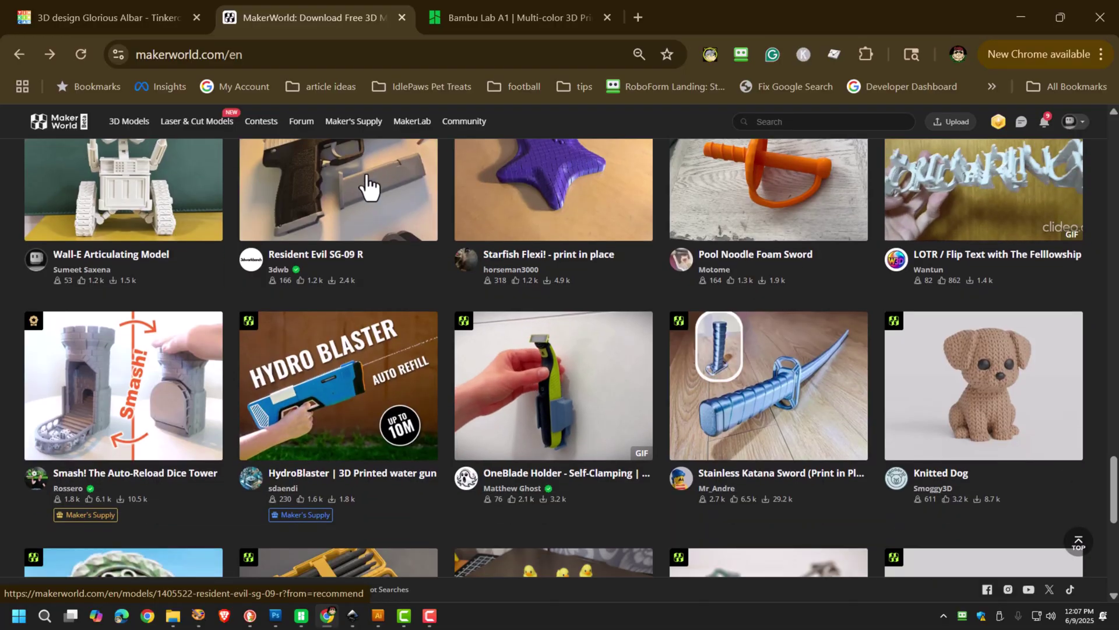
scroll(374, 257, down, 3)
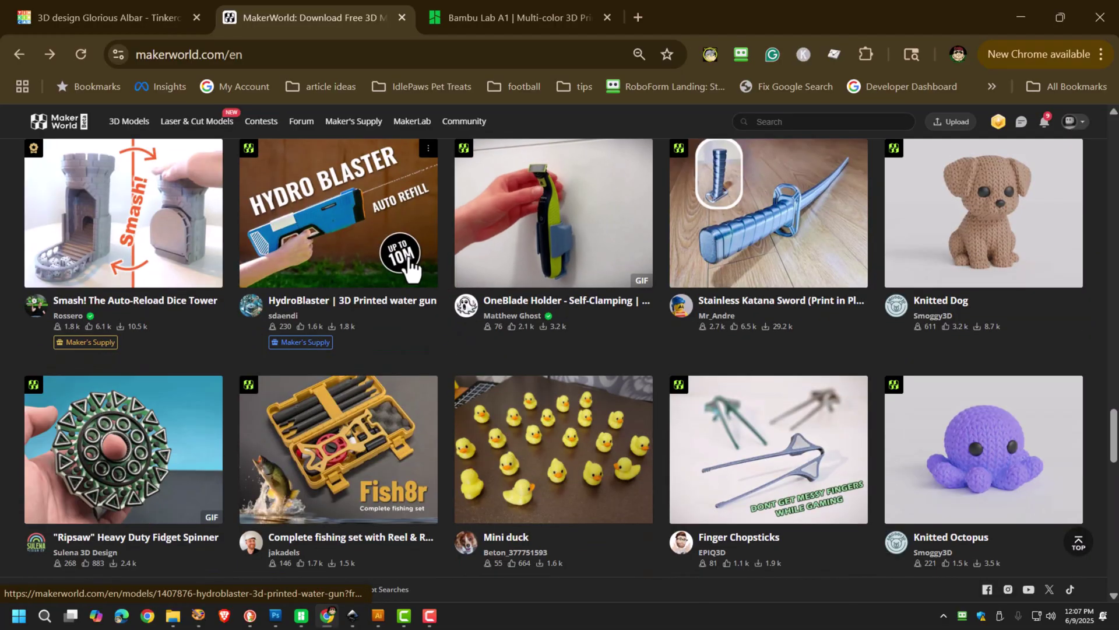
scroll(414, 271, down, 3)
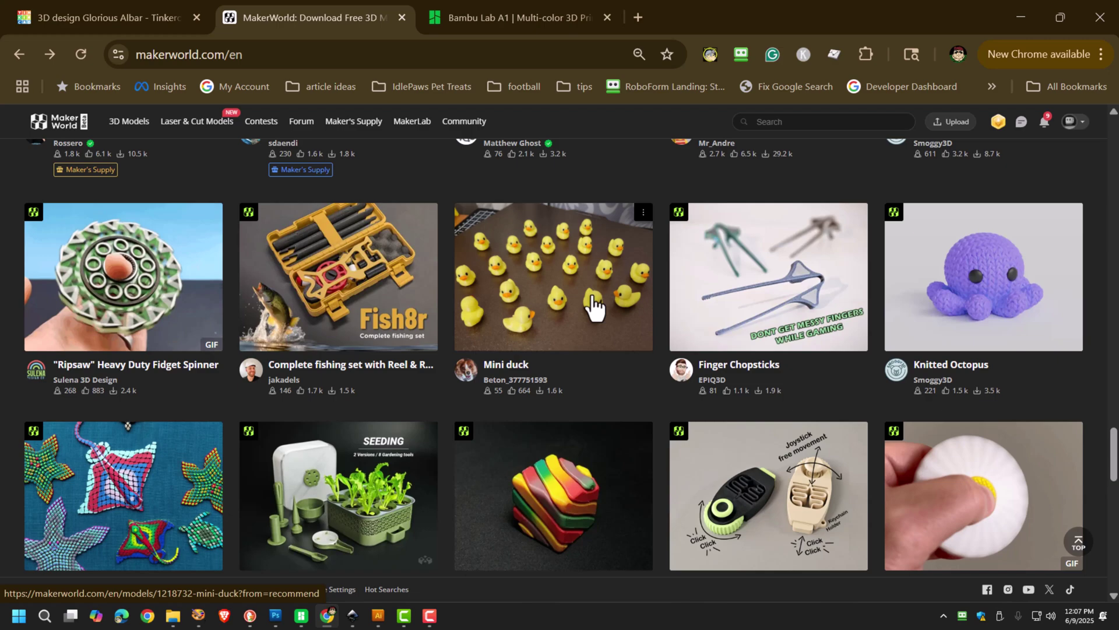
Open the Finger Chopsticks model page, view its download options, then return to the A1 store page.
click(631, 304)
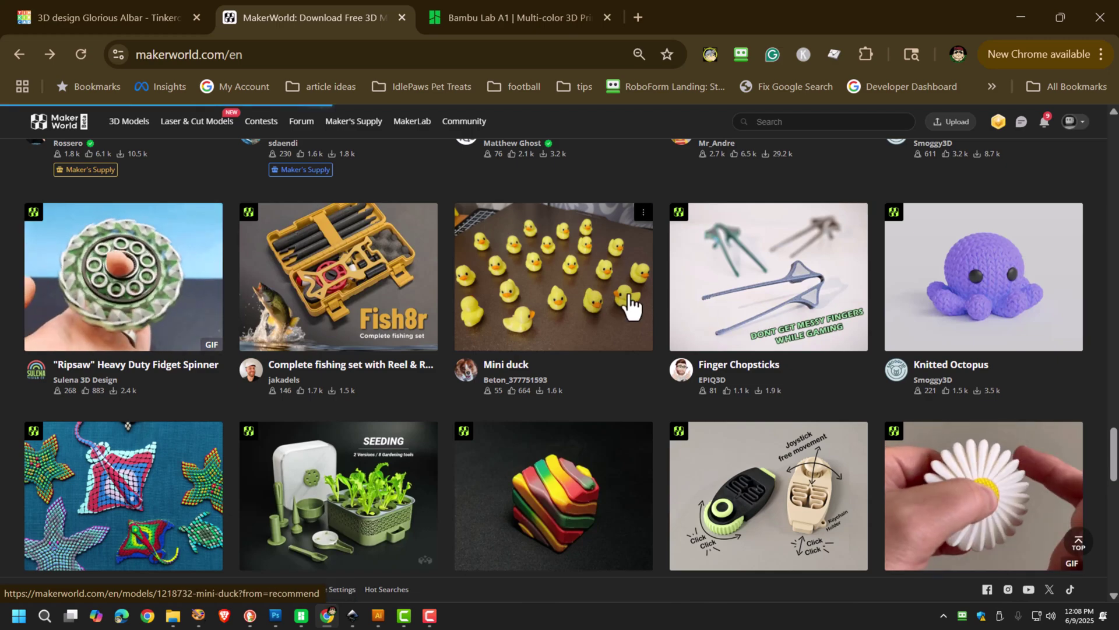
click(732, 291)
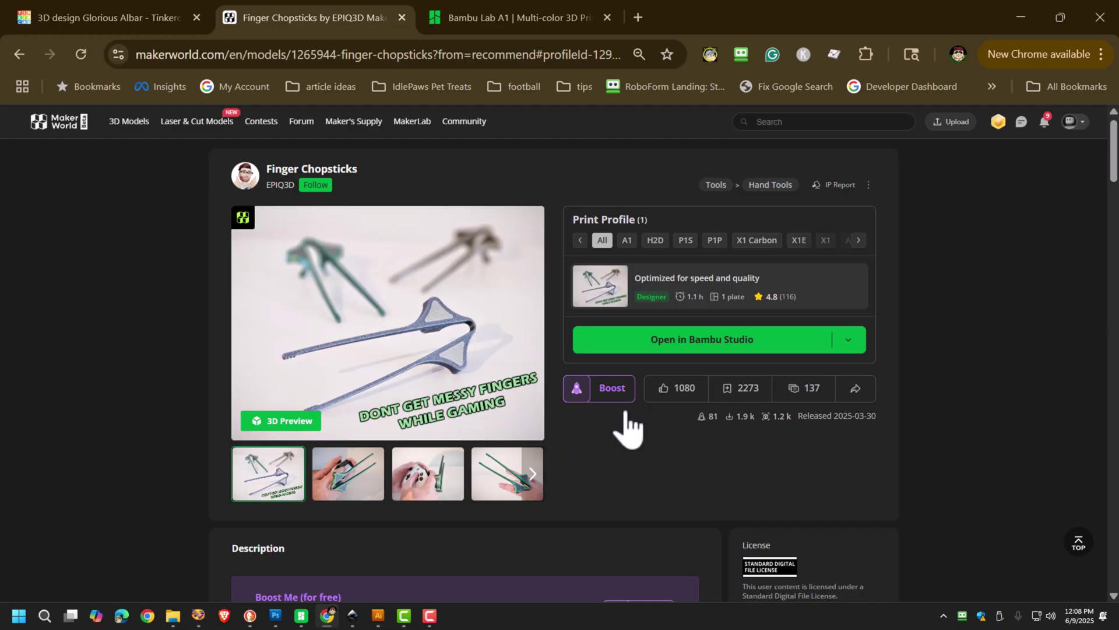
click(863, 350)
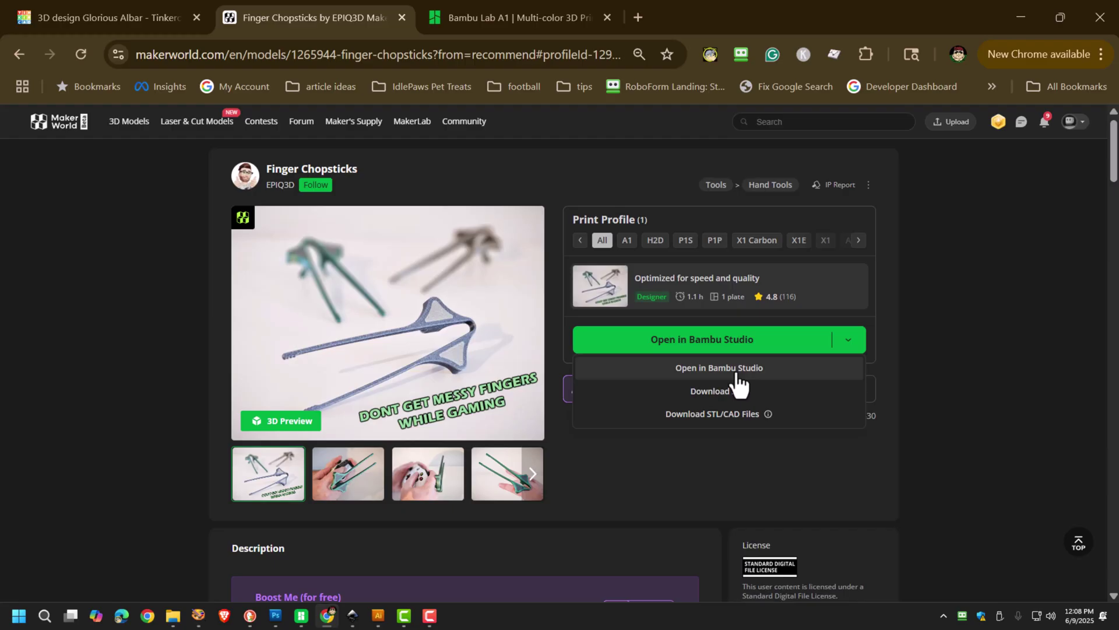
click(541, 23)
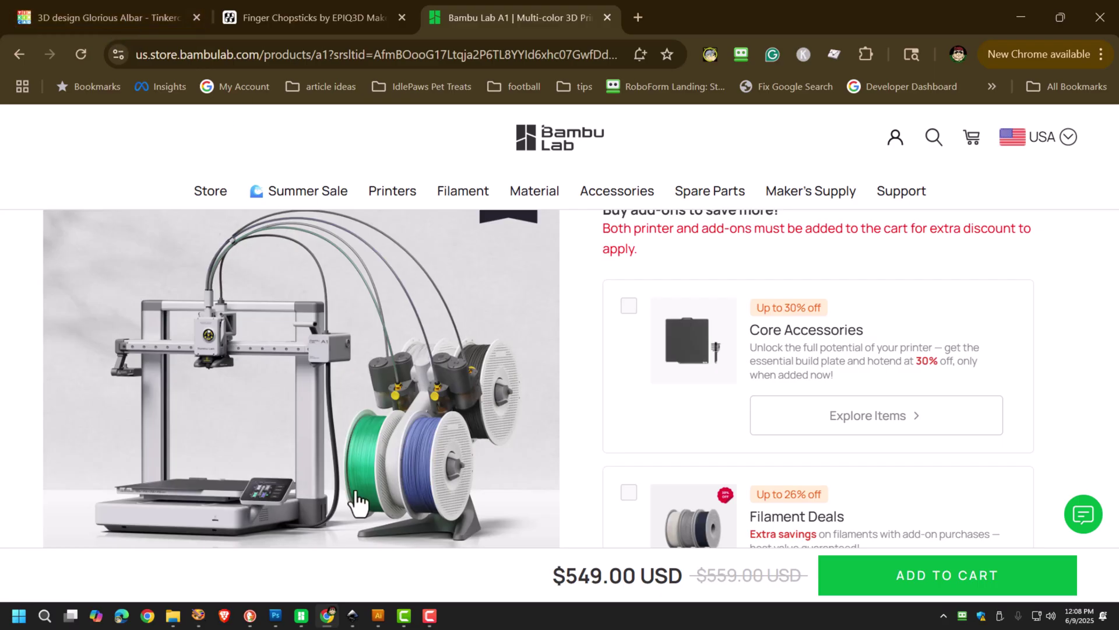
Bring the cat_killer3 project forward and orbit the keychain so the skull faces front.
mouse_move(301, 617)
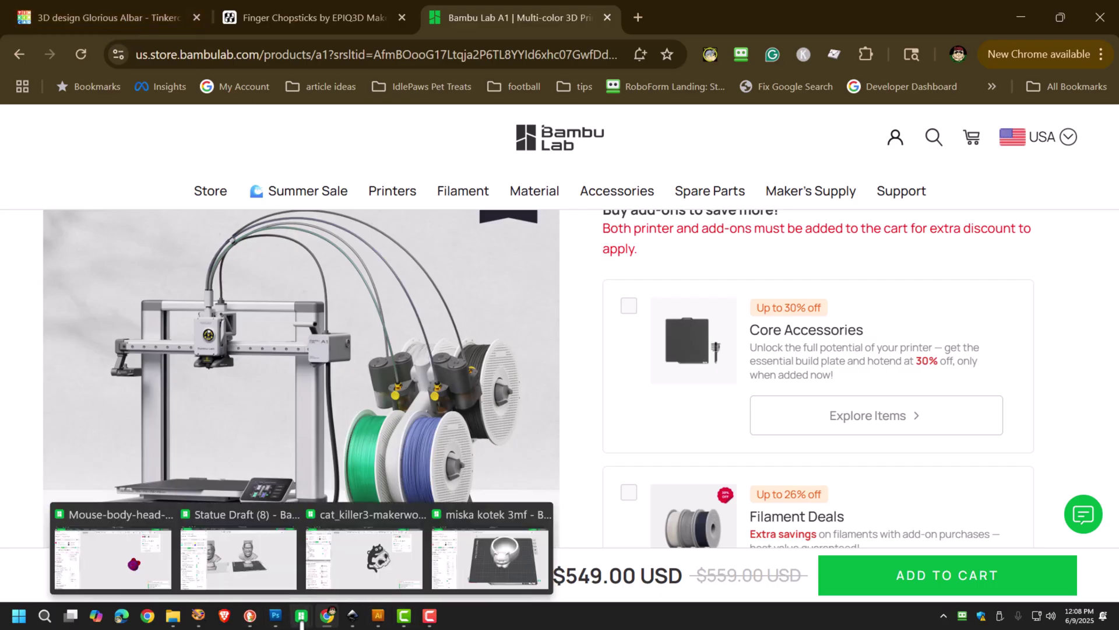
mouse_move(364, 559)
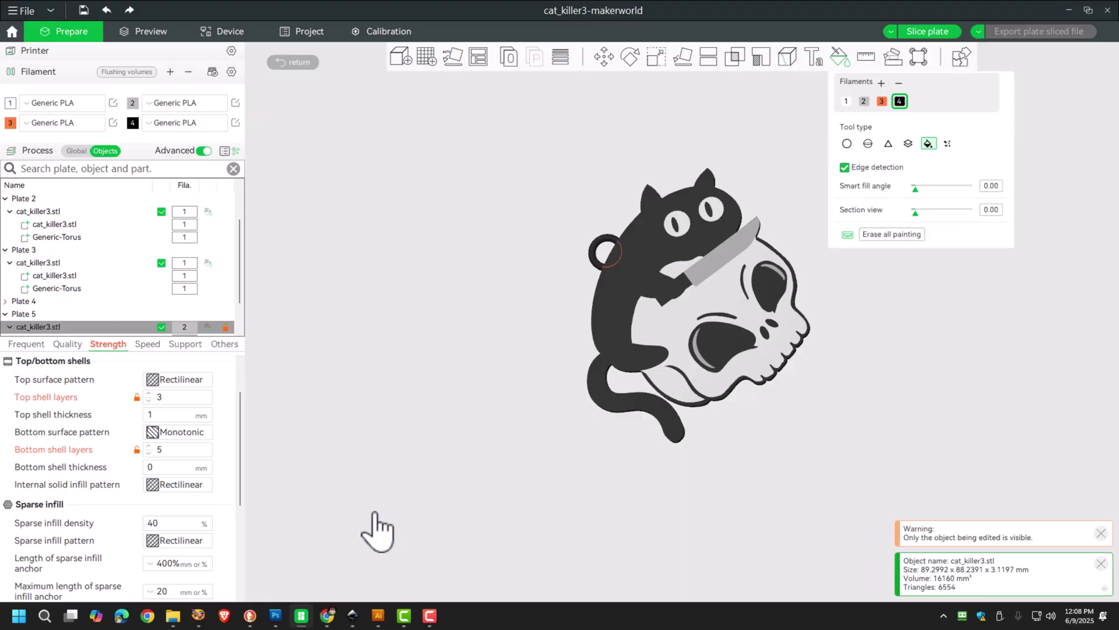
drag(453, 342, 459, 315)
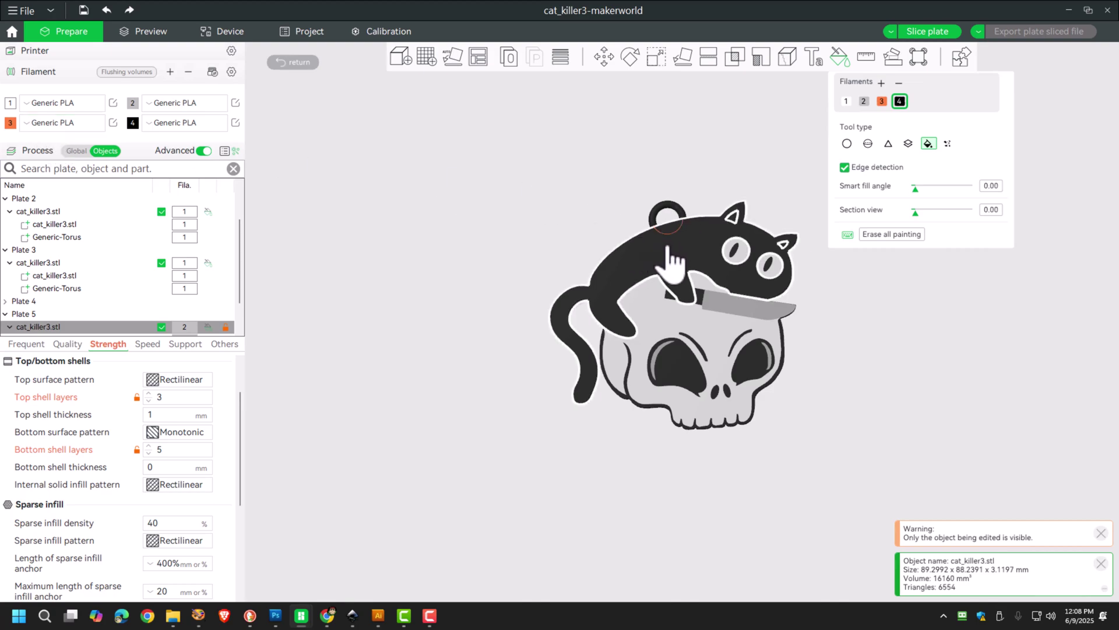
Select orange filament 3 and Fill the cat's body orange, then return to the round brush.
click(881, 101)
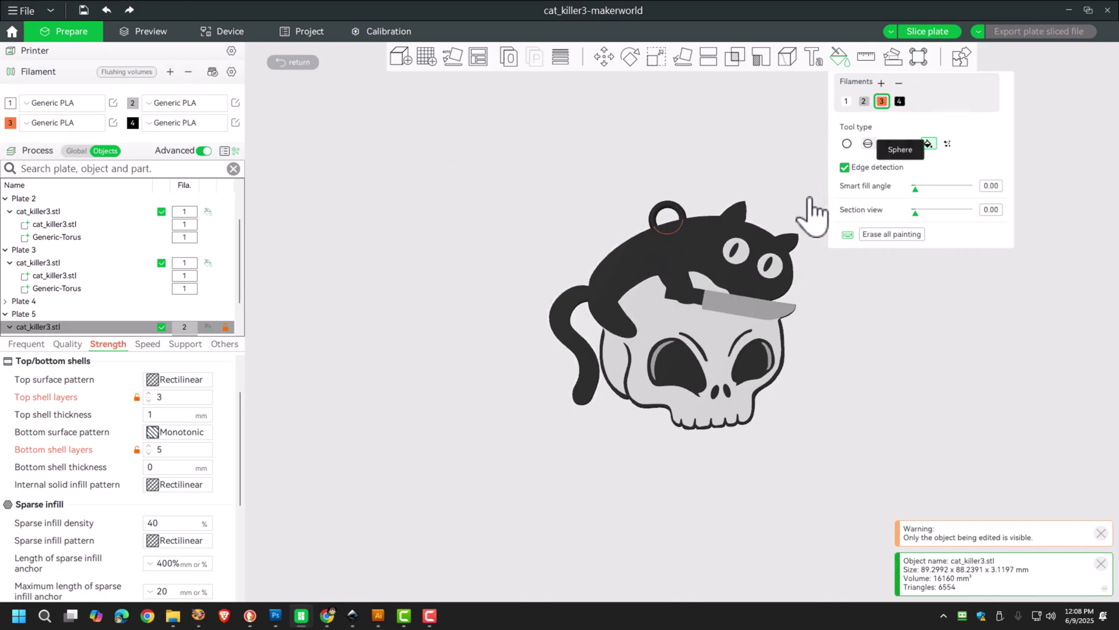
click(847, 144)
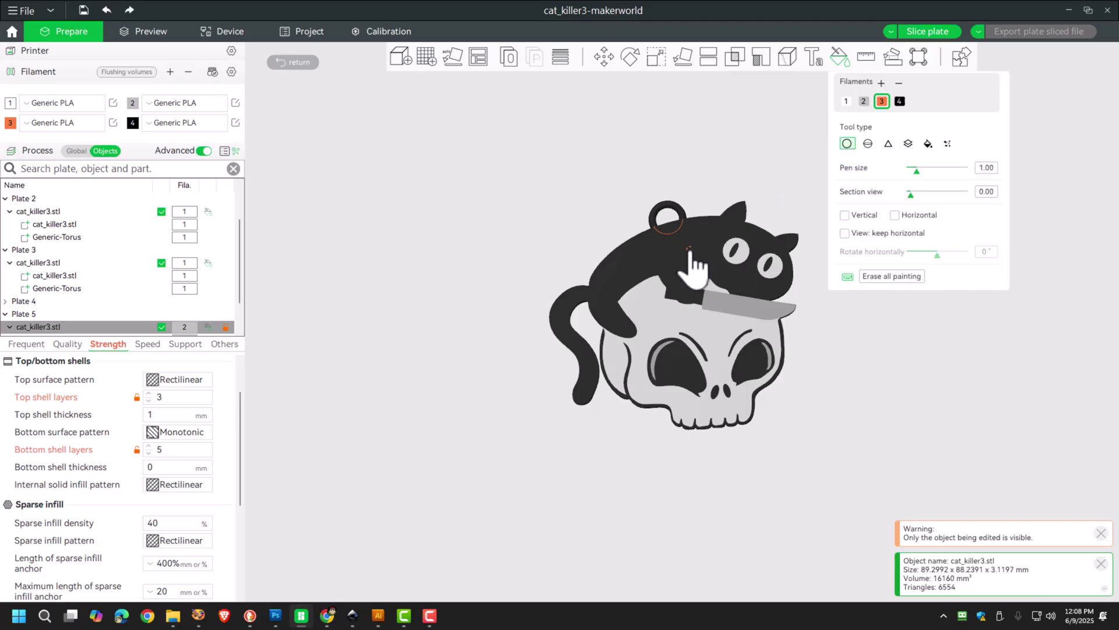
drag(681, 247, 665, 249)
click(928, 144)
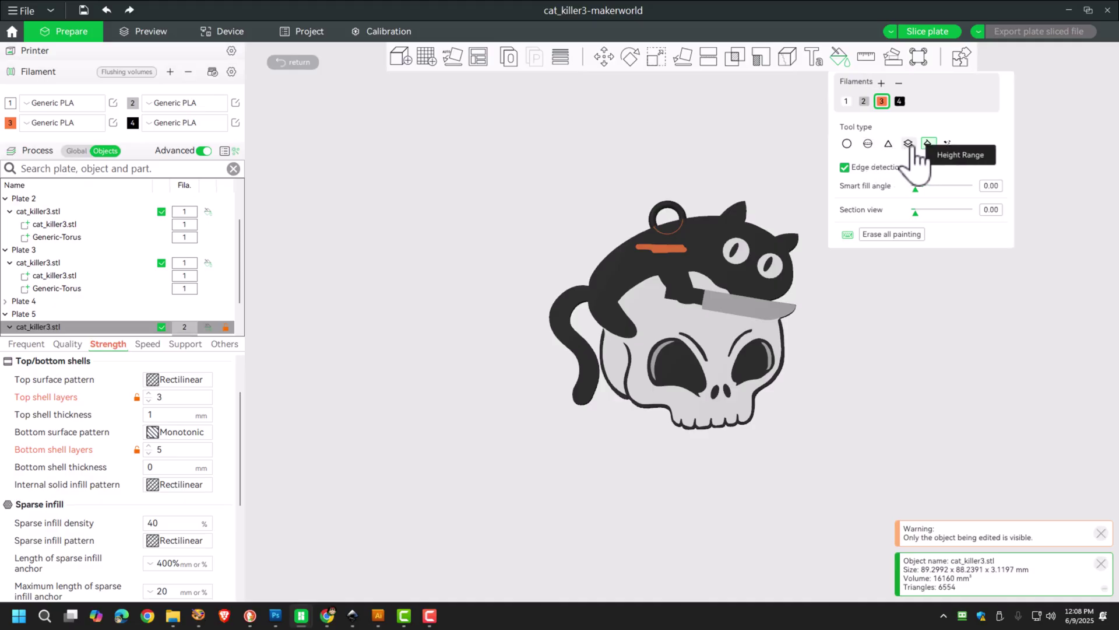
click(708, 242)
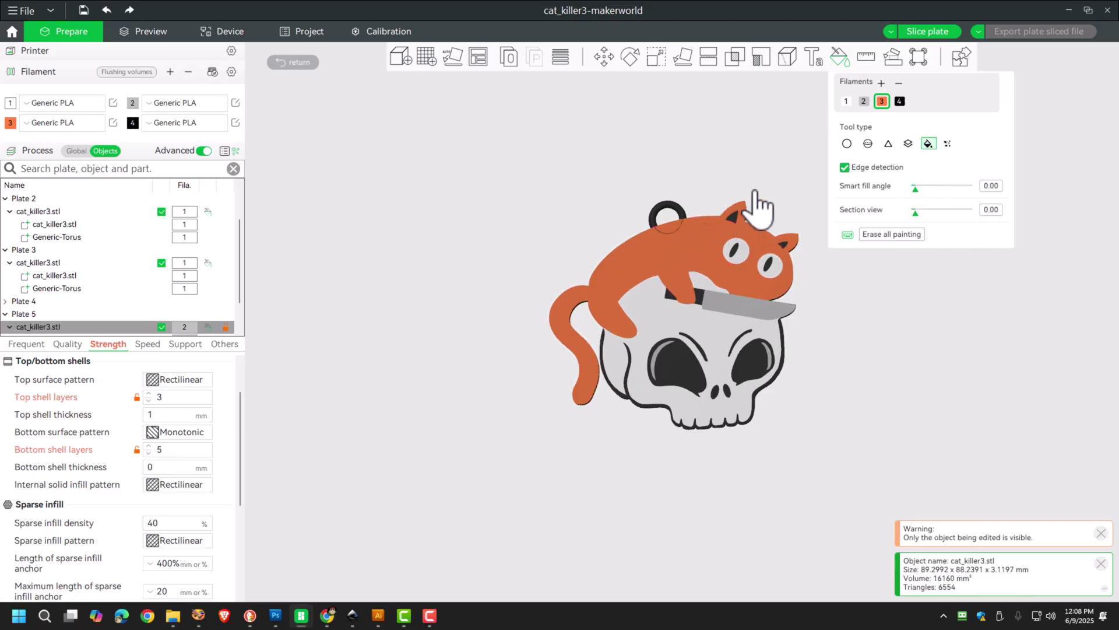
click(847, 144)
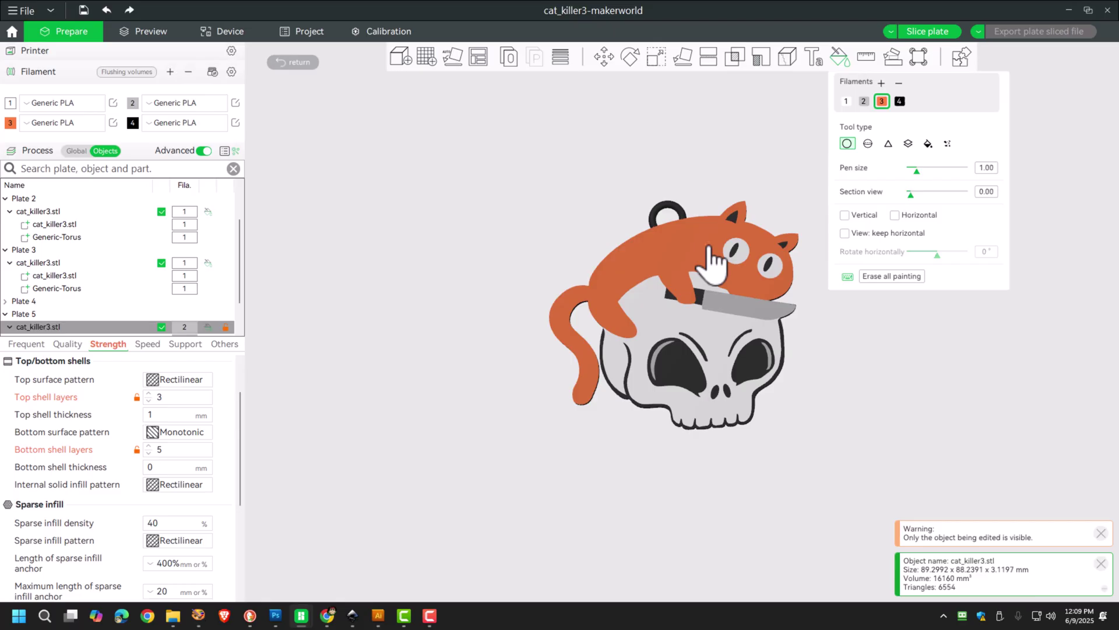
drag(725, 187, 685, 166)
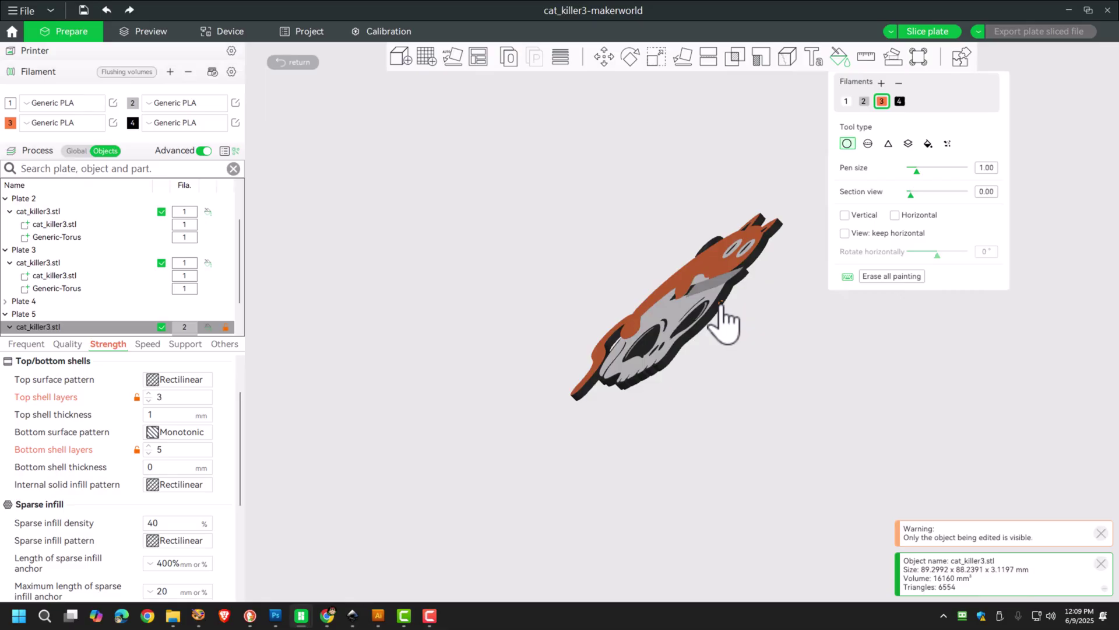
drag(642, 218, 727, 213)
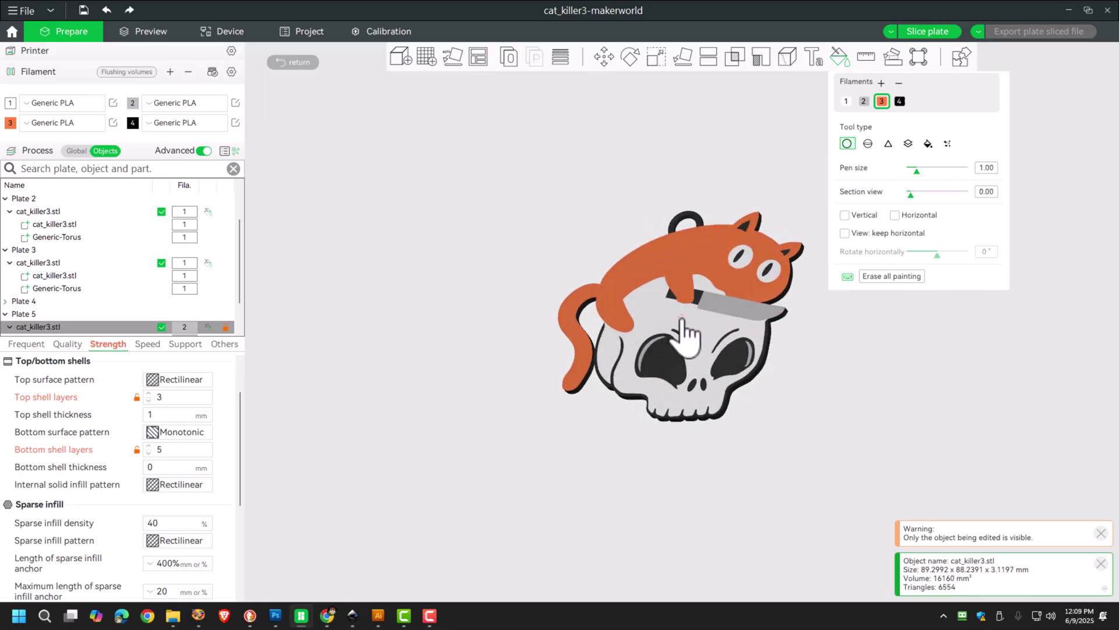
mouse_move(590, 208)
mouse_down()
mouse_move(609, 223)
mouse_move(612, 205)
mouse_move(598, 227)
mouse_move(566, 184)
mouse_move(577, 198)
mouse_up()
drag(810, 363, 832, 368)
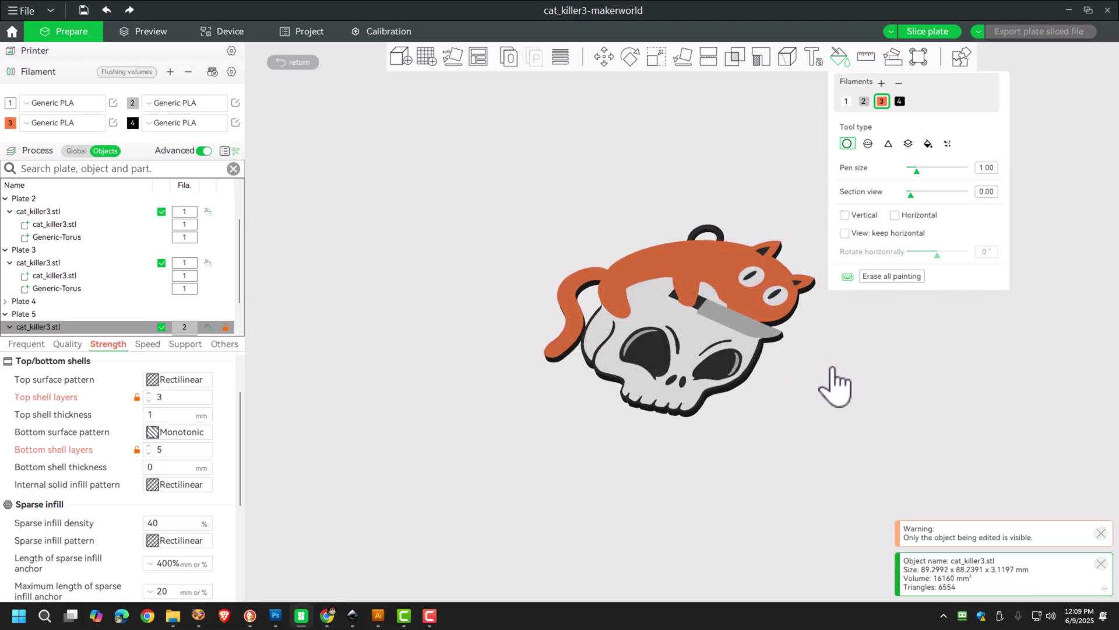
Slice Plate 5 and drag the layer slider down to about layer 11.
click(921, 33)
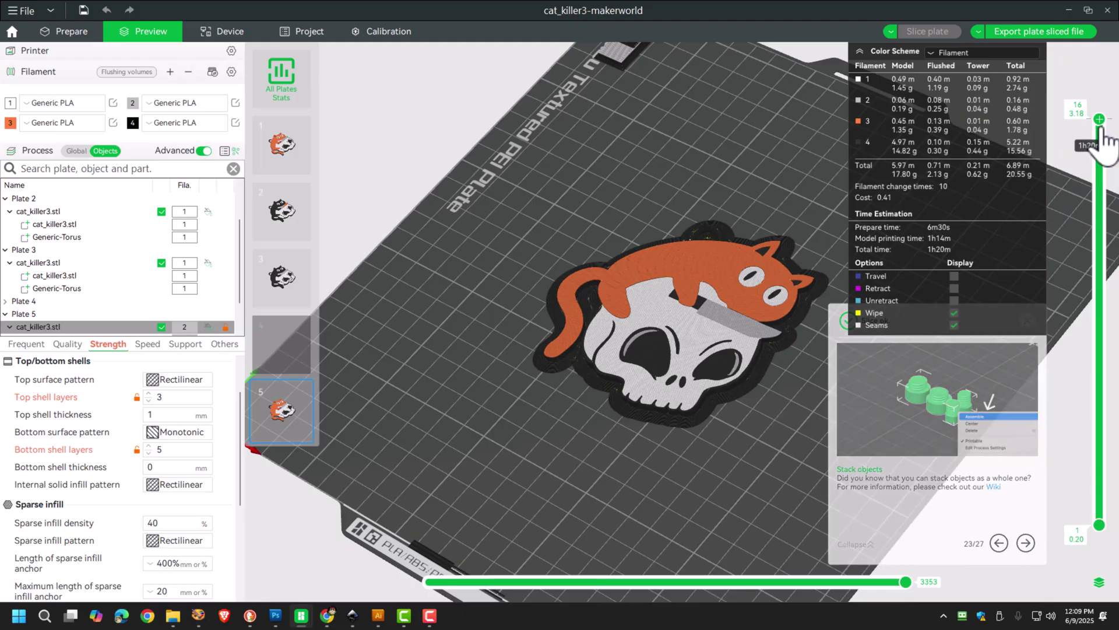
drag(1101, 130, 1087, 111)
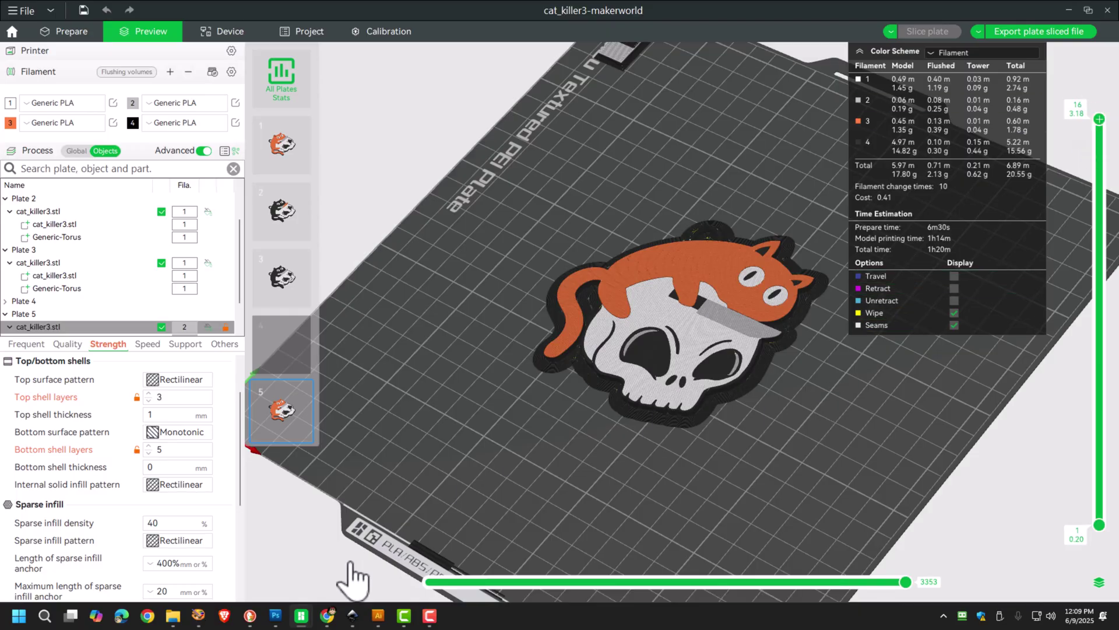
click(198, 615)
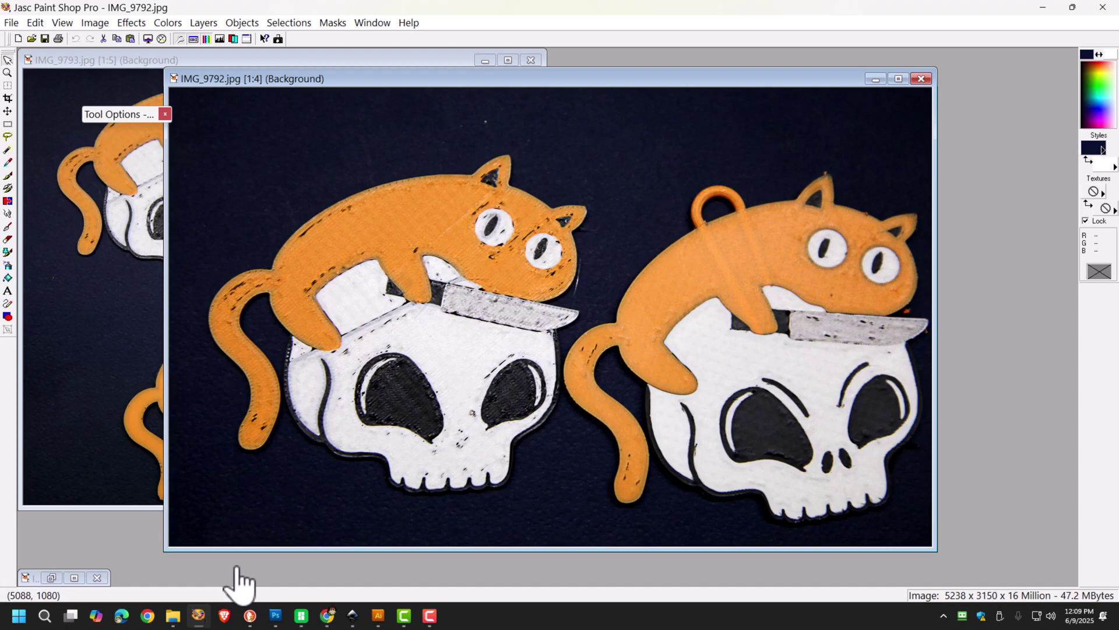
drag(512, 90, 472, 87)
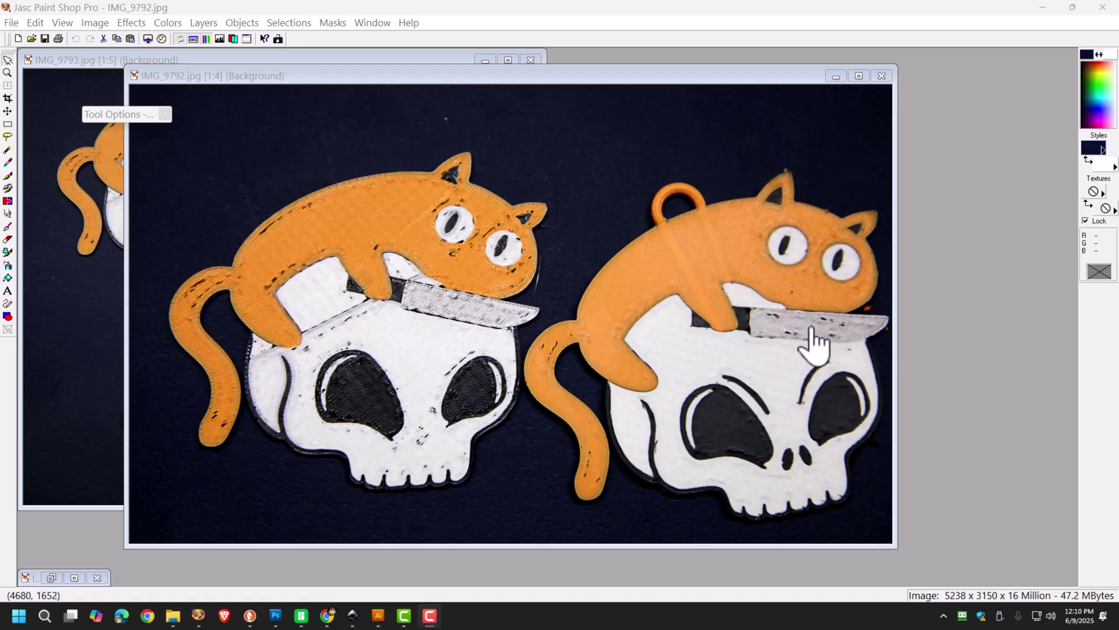
scroll(792, 355, up, 1)
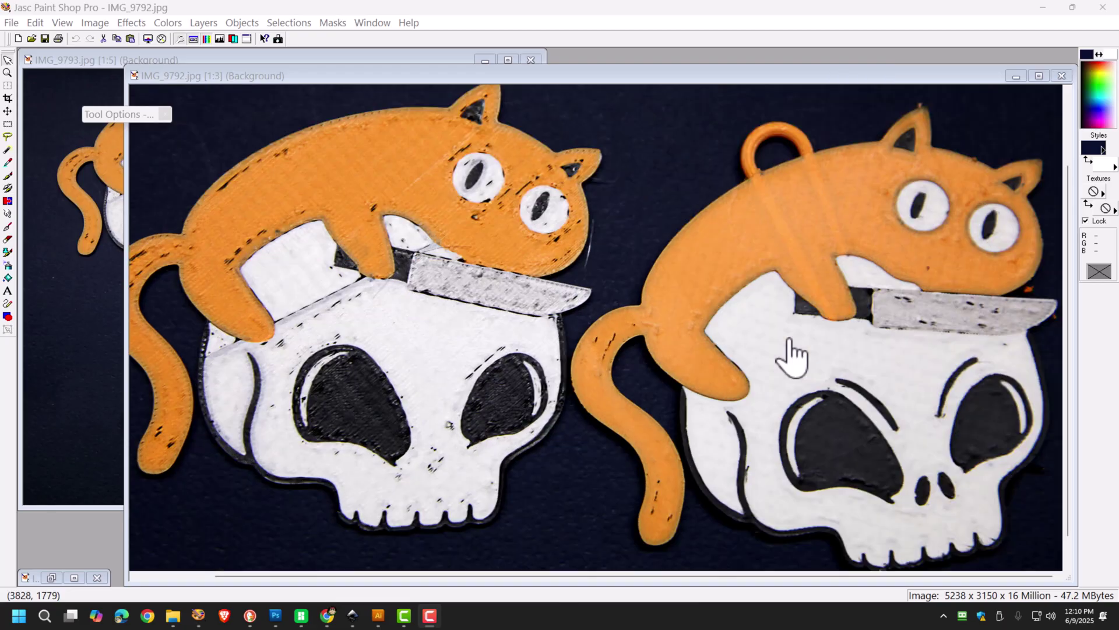
scroll(791, 355, down, 1)
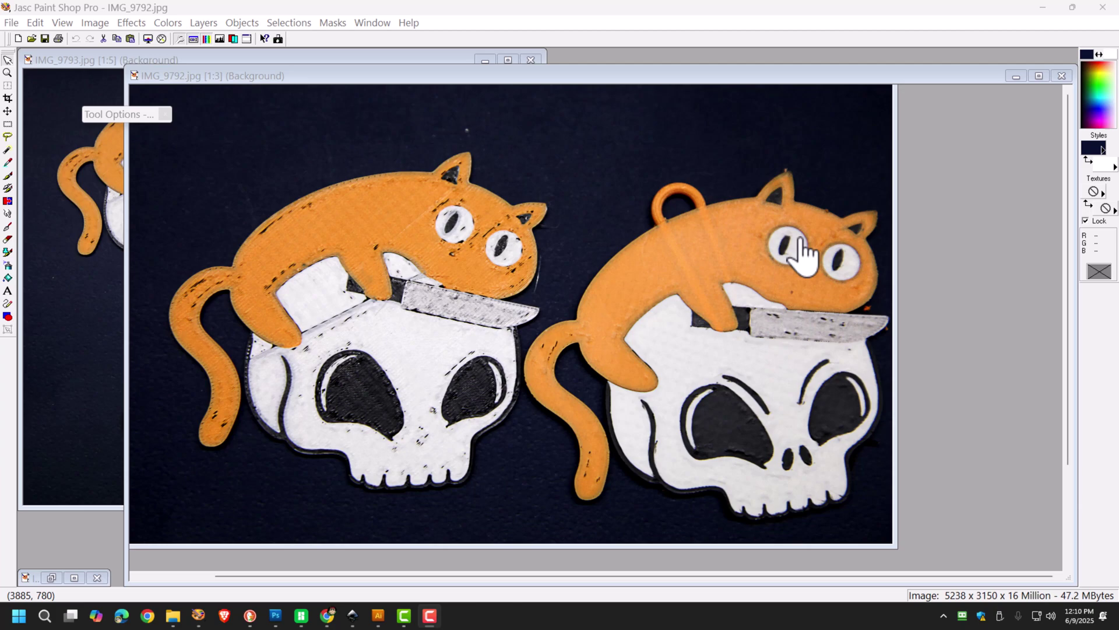
scroll(798, 253, up, 1)
scroll(801, 254, down, 1)
click(758, 256)
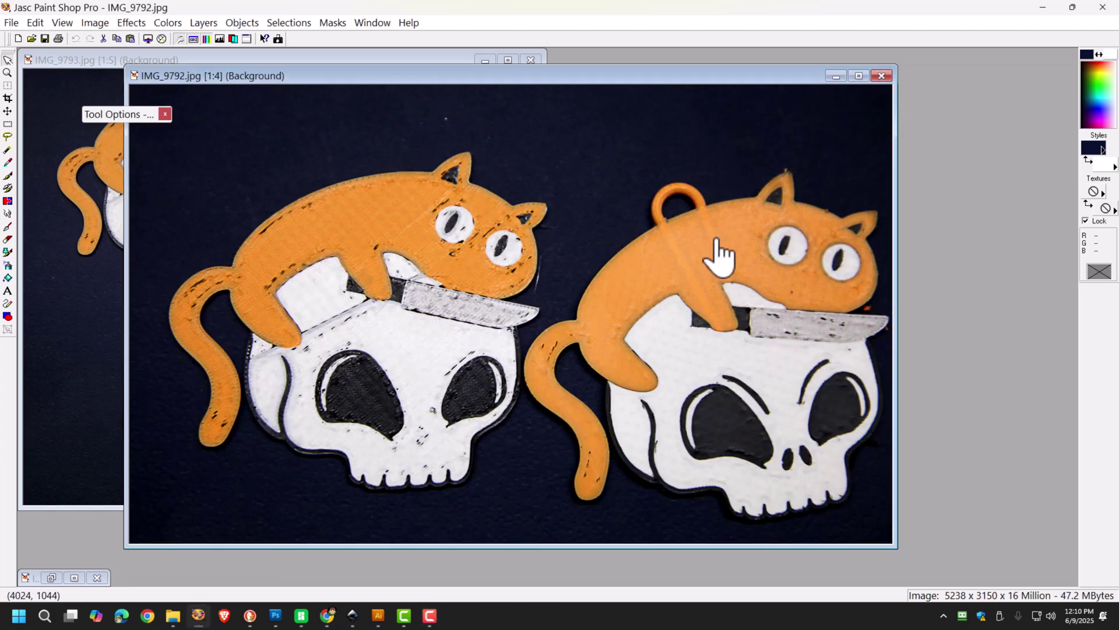
Return to the slicer and open the quality settings showing layer height.
click(1043, 9)
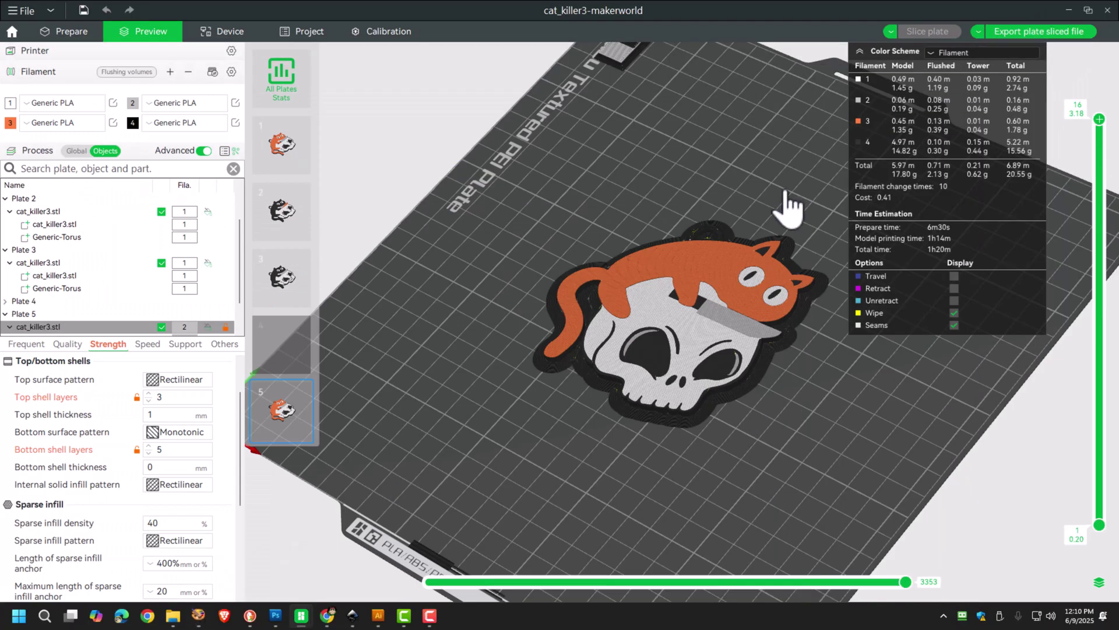
scroll(788, 207, down, 3)
scroll(788, 207, up, 3)
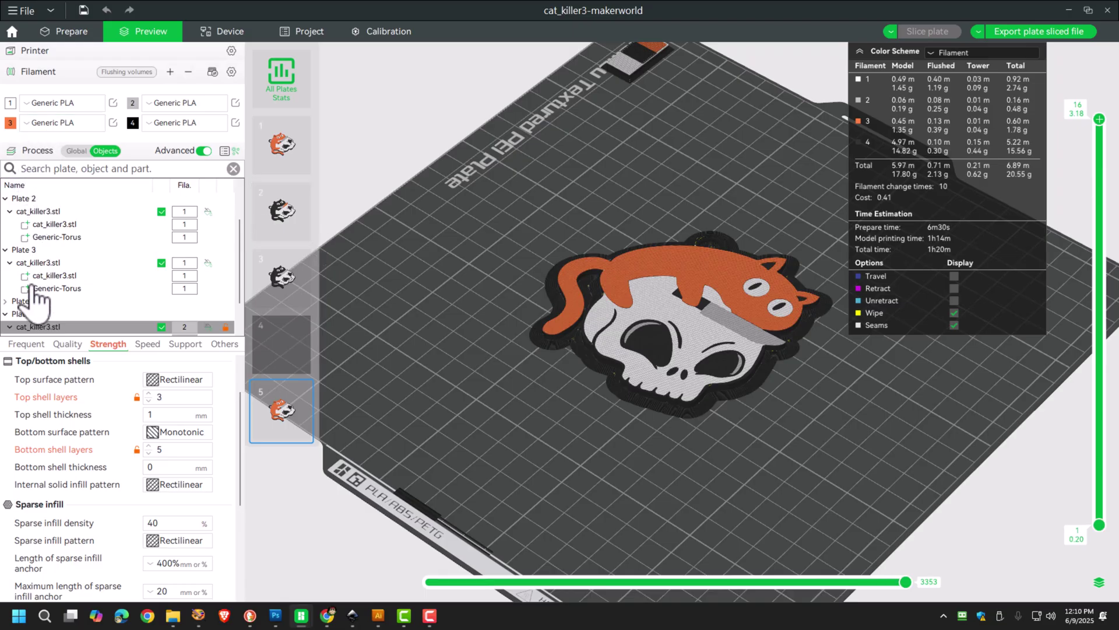
click(63, 345)
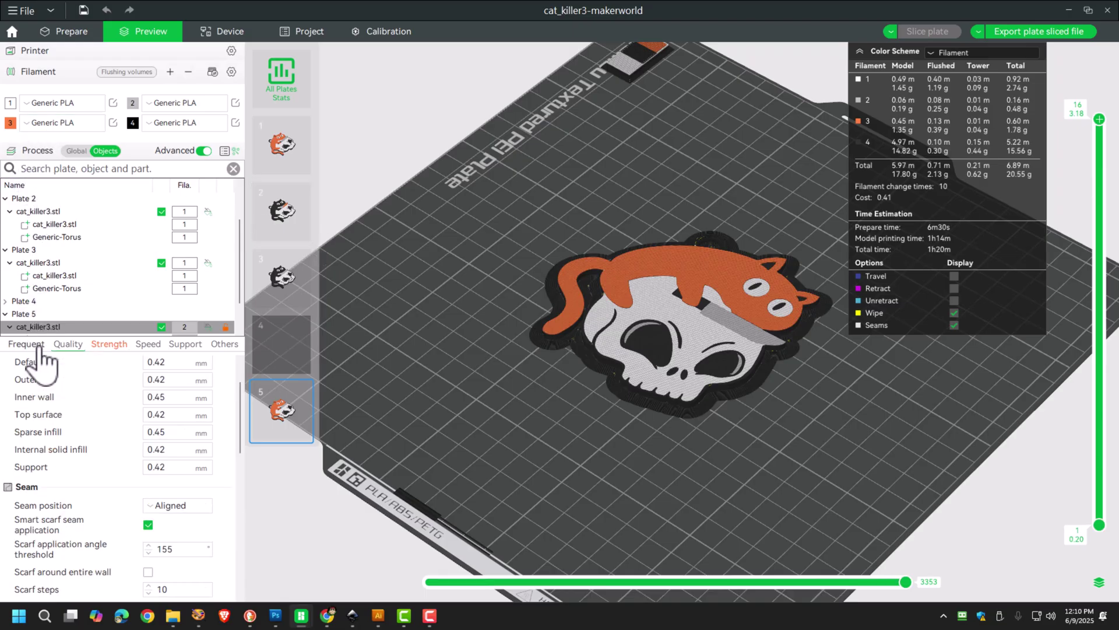
click(26, 344)
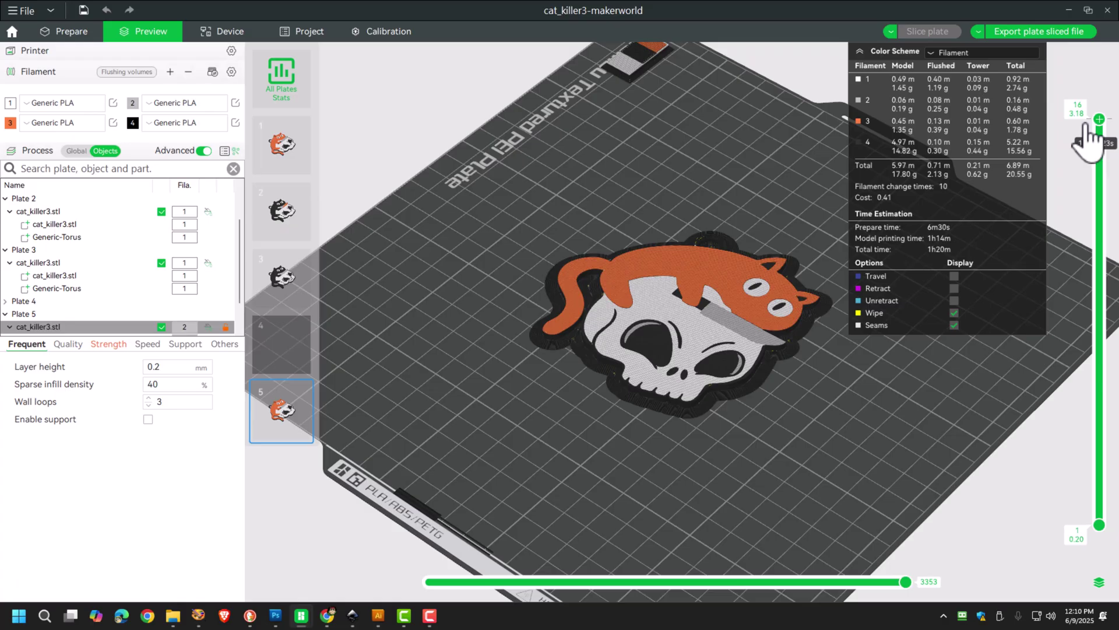
Check the preview layers by lowering the slider to layer 14, restoring 16, and orbiting lower.
mouse_move(1102, 140)
scroll(1099, 135, down, 1)
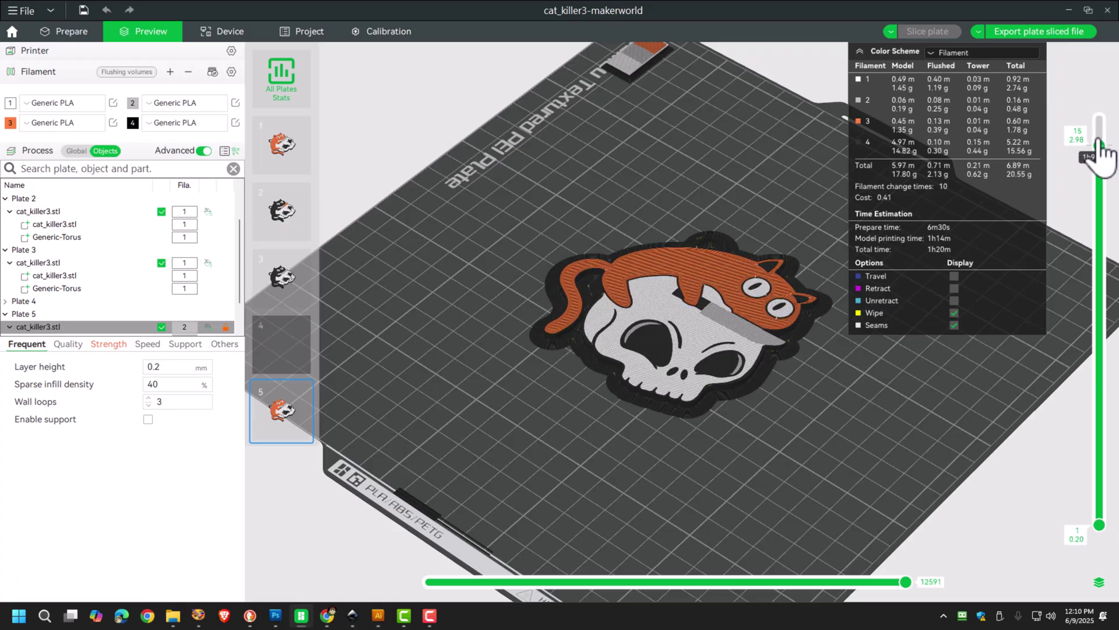
drag(1099, 141, 1099, 229)
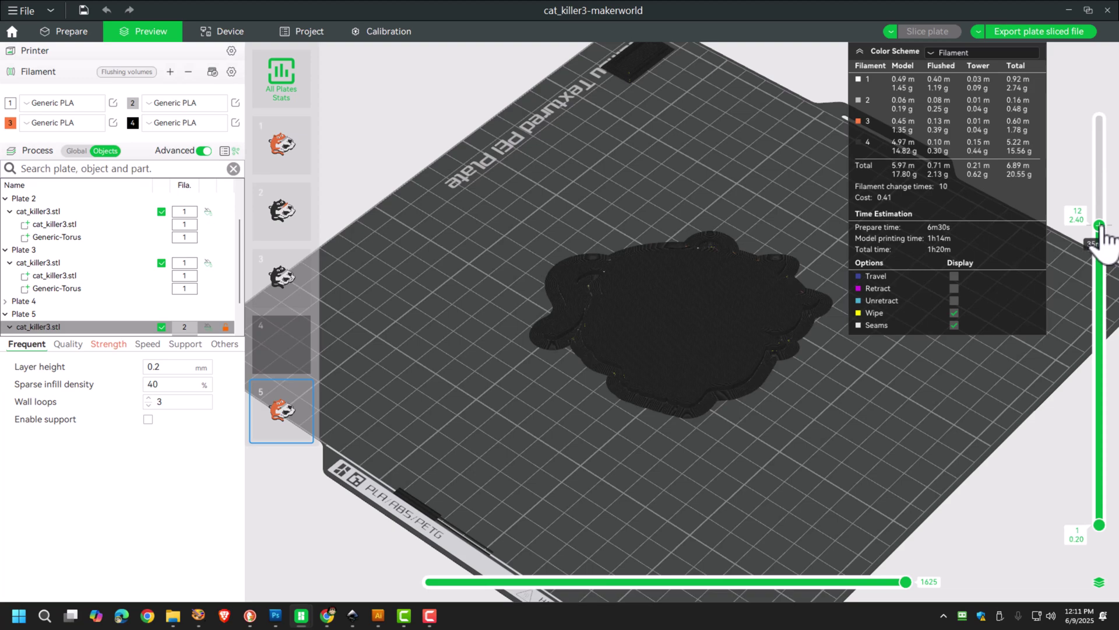
drag(1100, 227, 1101, 110)
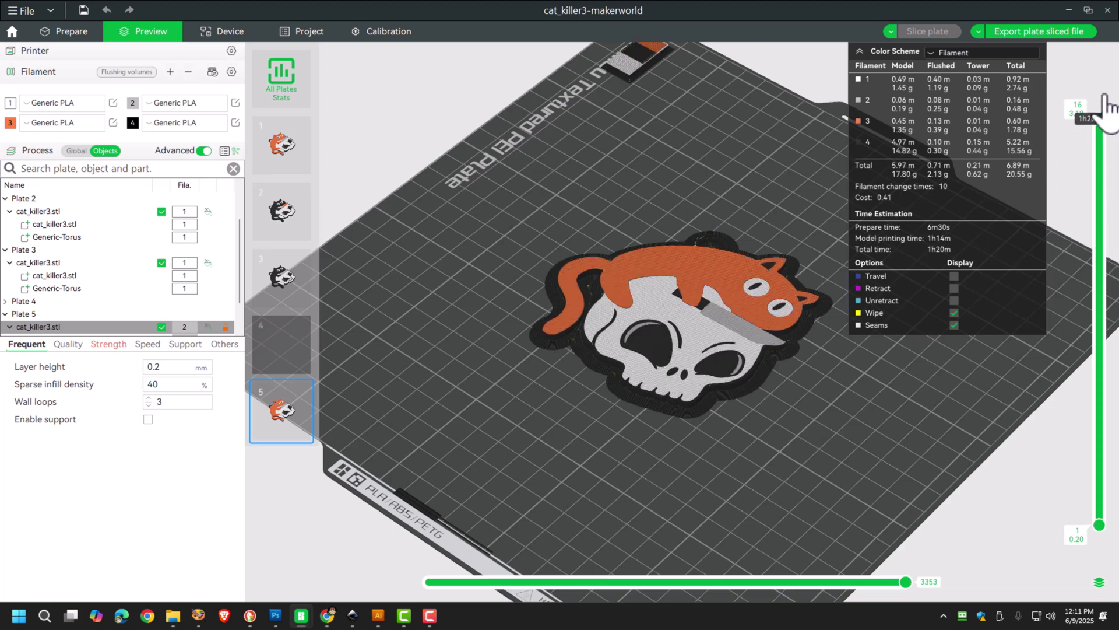
drag(717, 362, 781, 388)
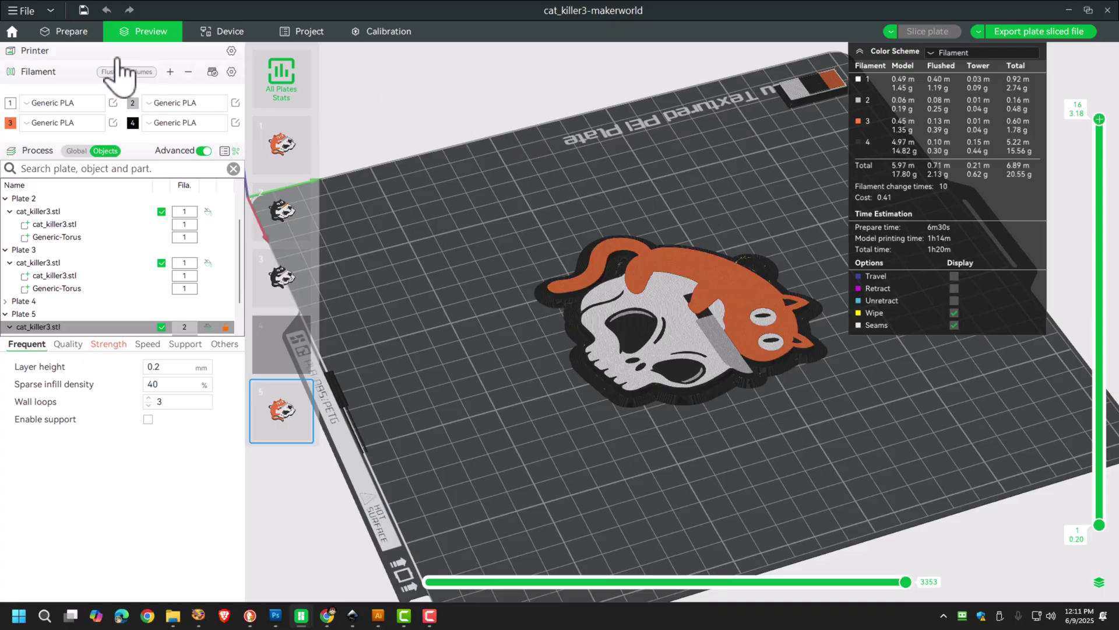
In Color Painting, bucket-fill keychain regions with filaments 2 and 3, then reslice Plate 5.
click(76, 40)
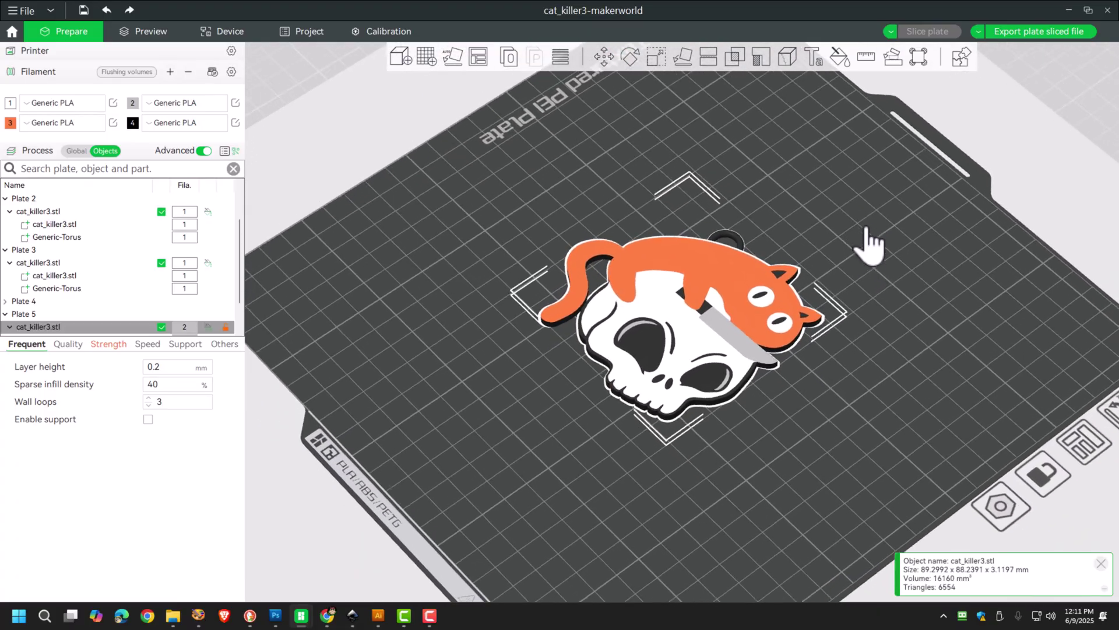
click(840, 57)
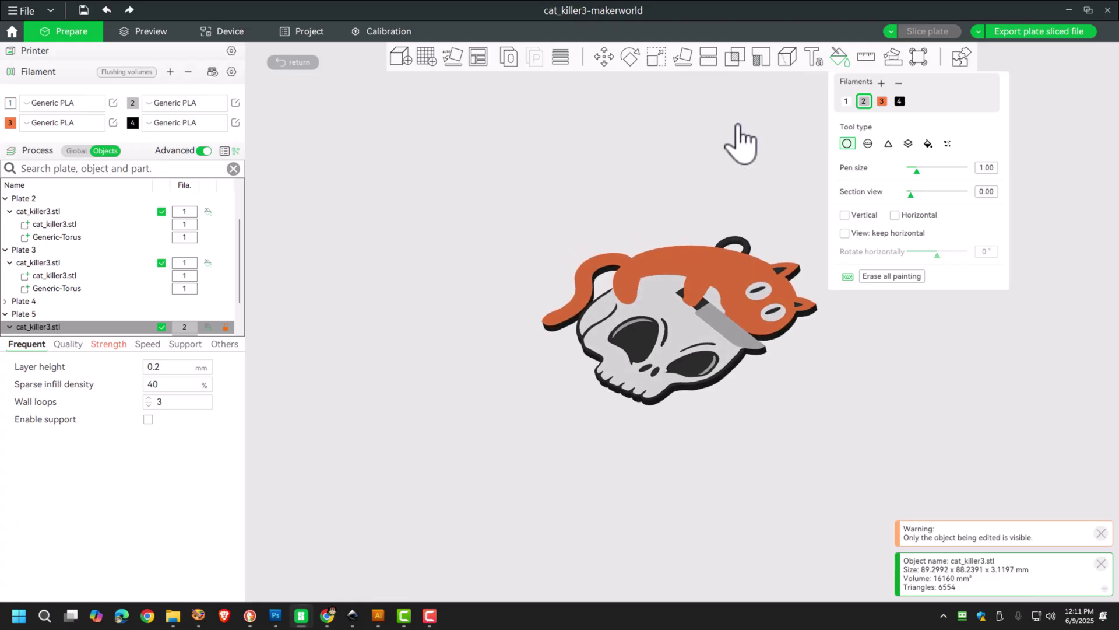
click(929, 144)
click(778, 317)
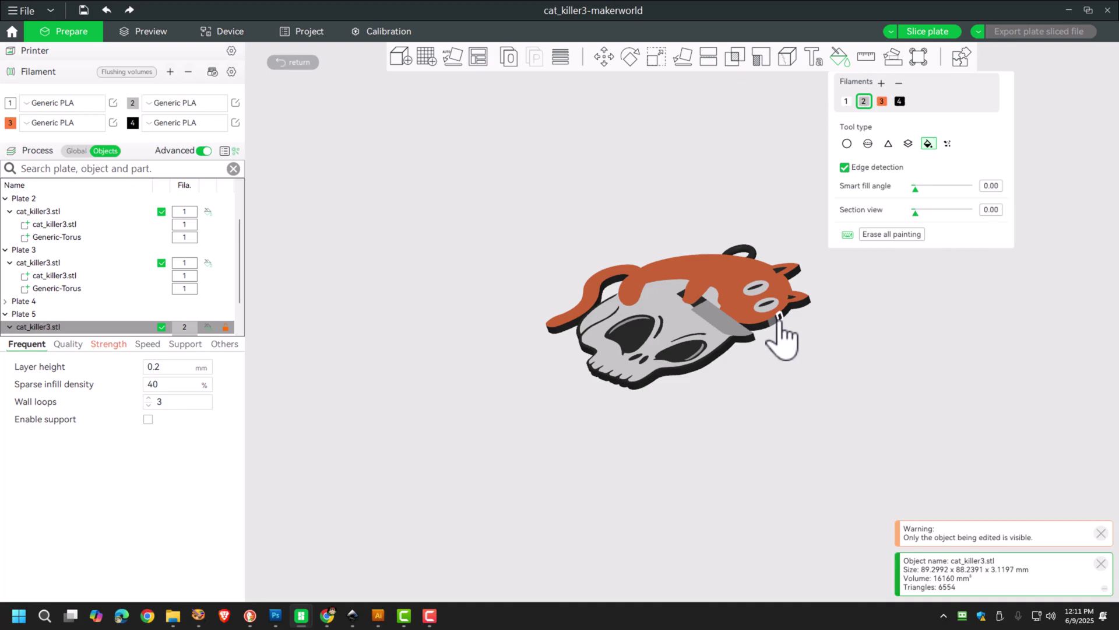
click(882, 101)
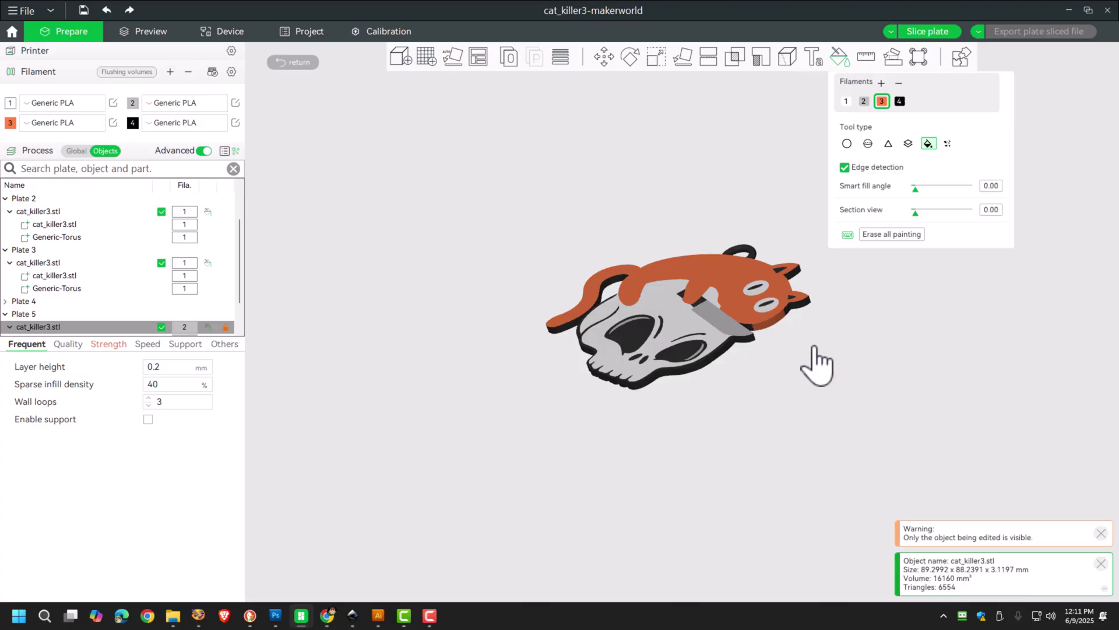
drag(816, 364, 814, 369)
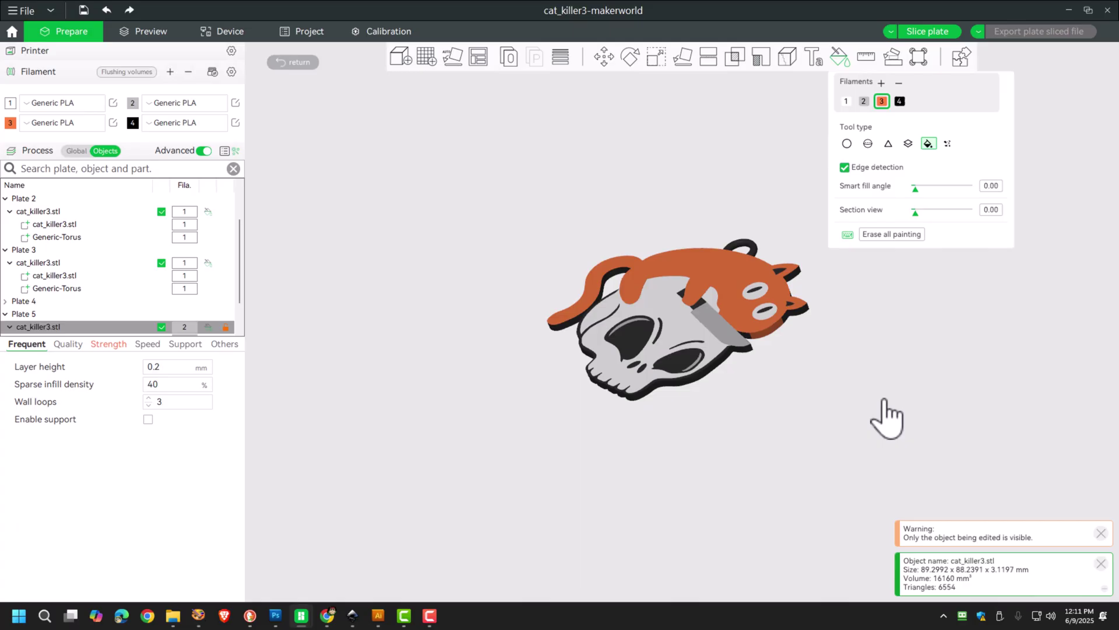
click(922, 30)
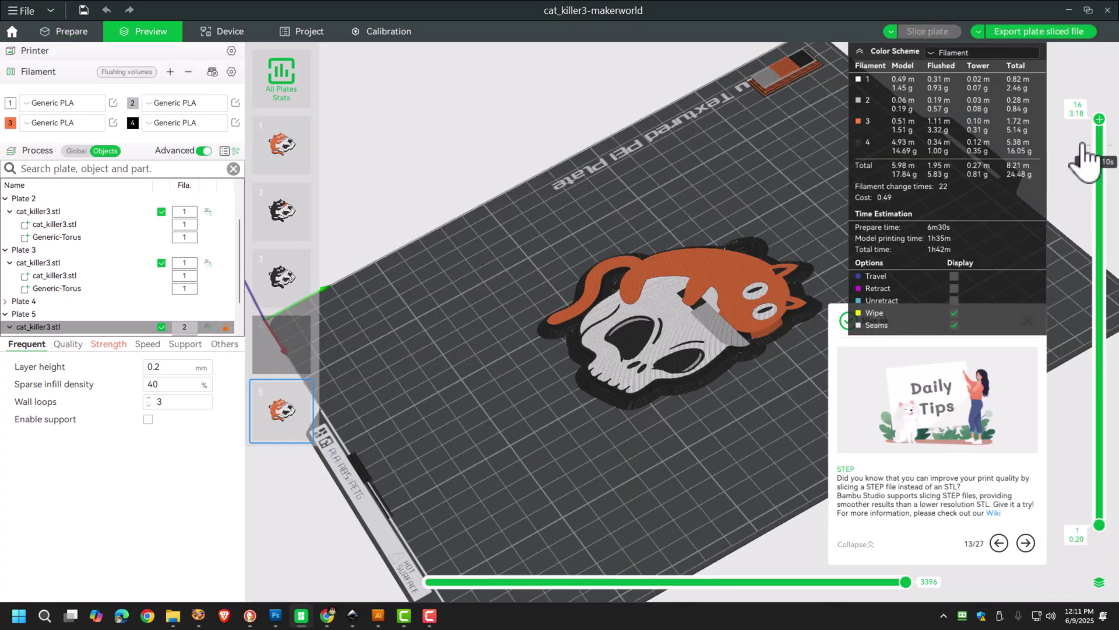
drag(1099, 119, 1097, 225)
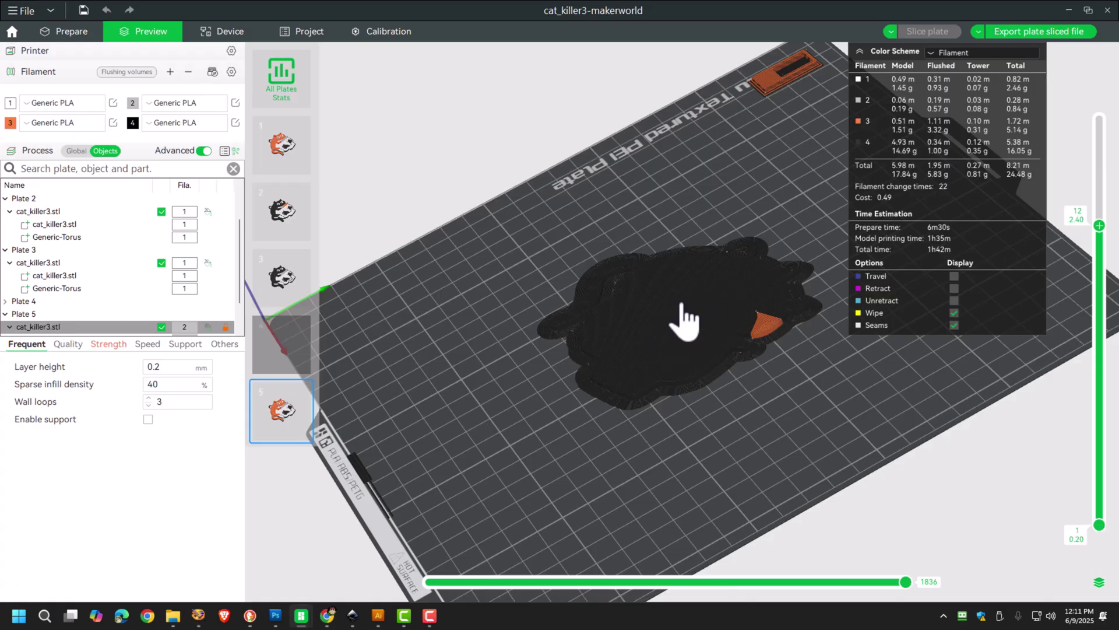
drag(1100, 226, 1100, 119)
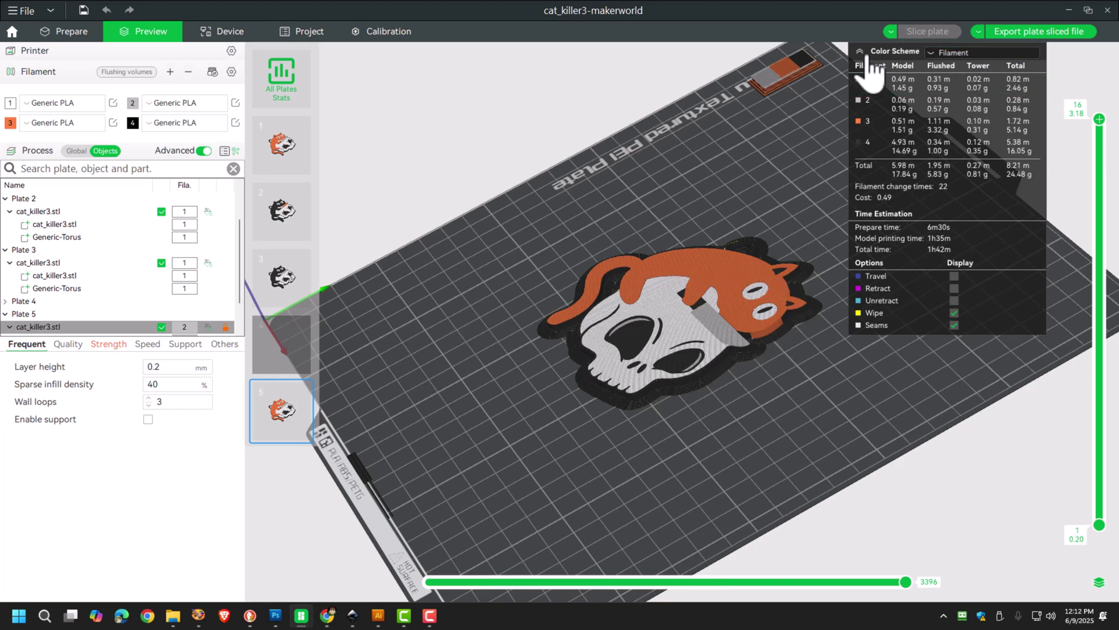
In Color Painting, bucket-fill the cat black, then fill it back to orange.
click(102, 36)
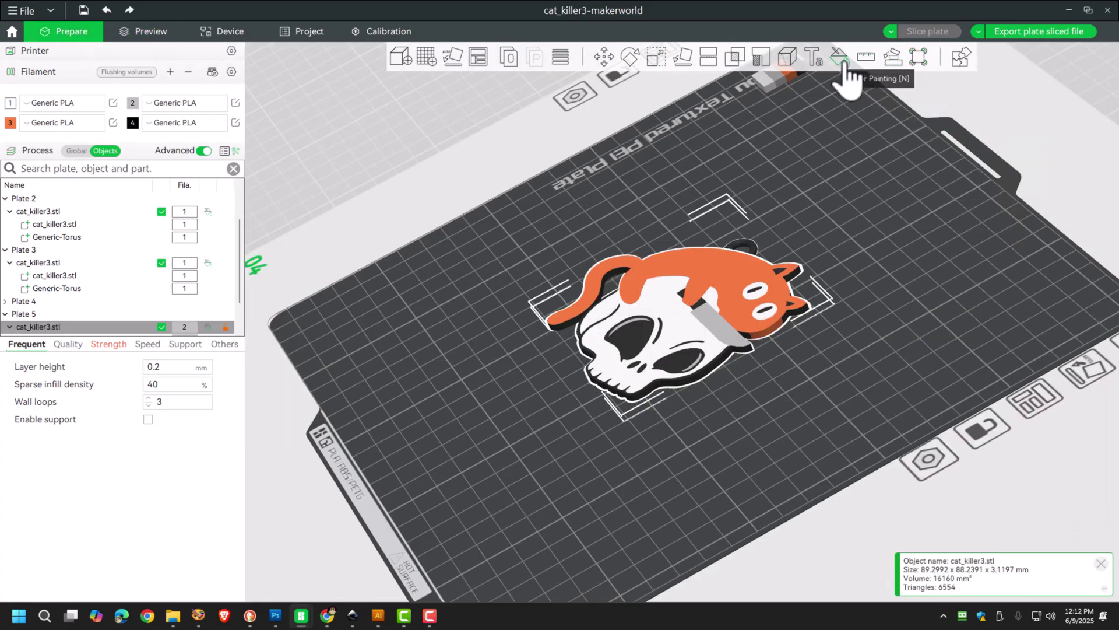
click(844, 62)
click(899, 101)
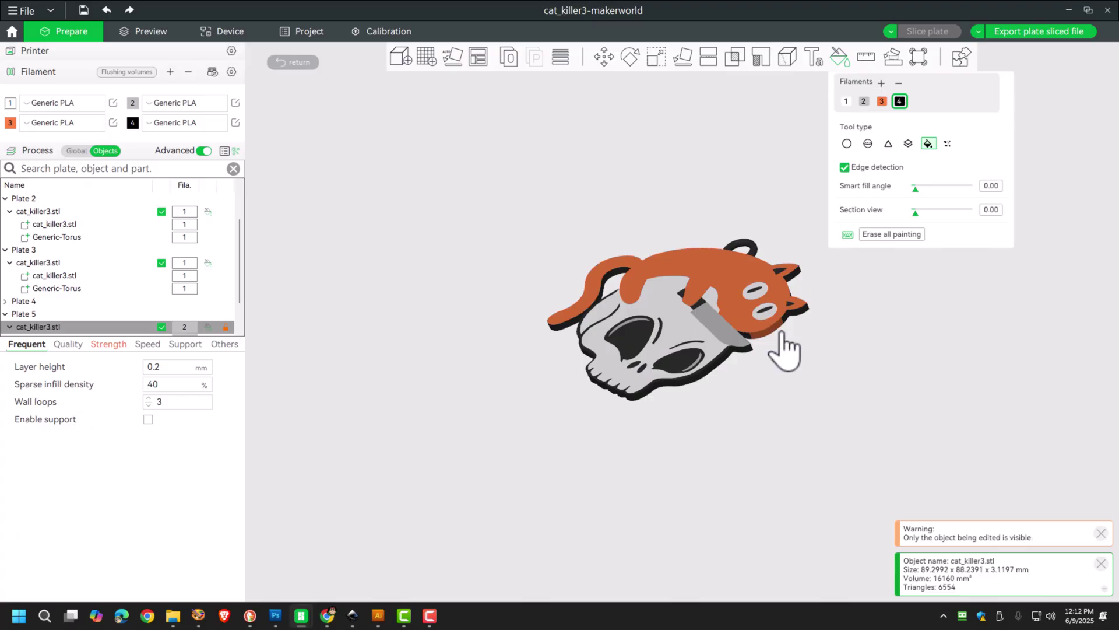
click(757, 336)
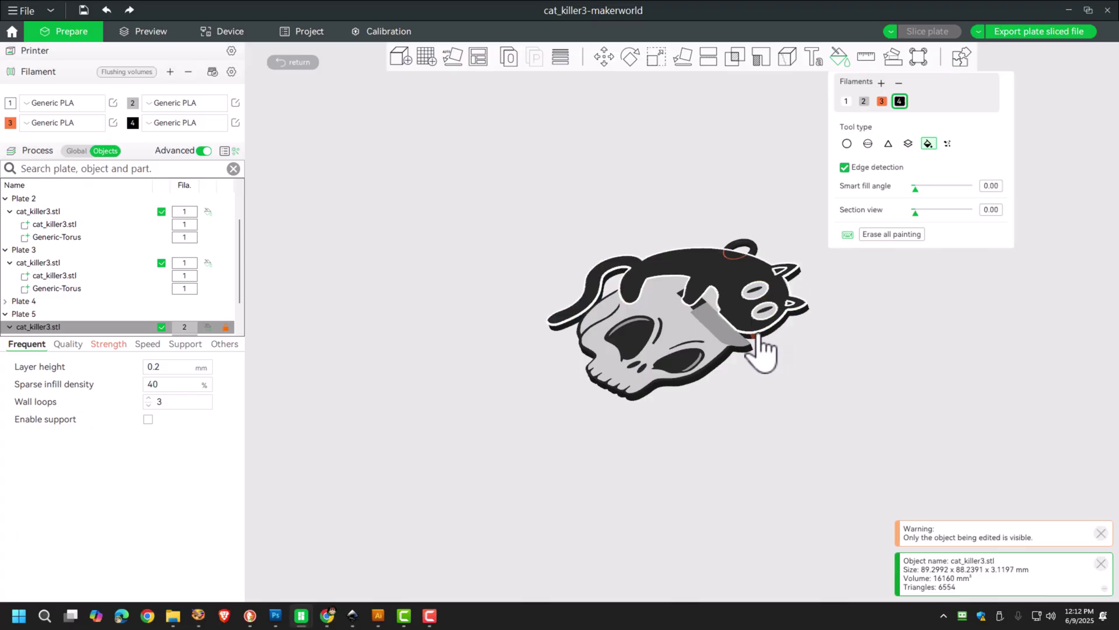
click(753, 338)
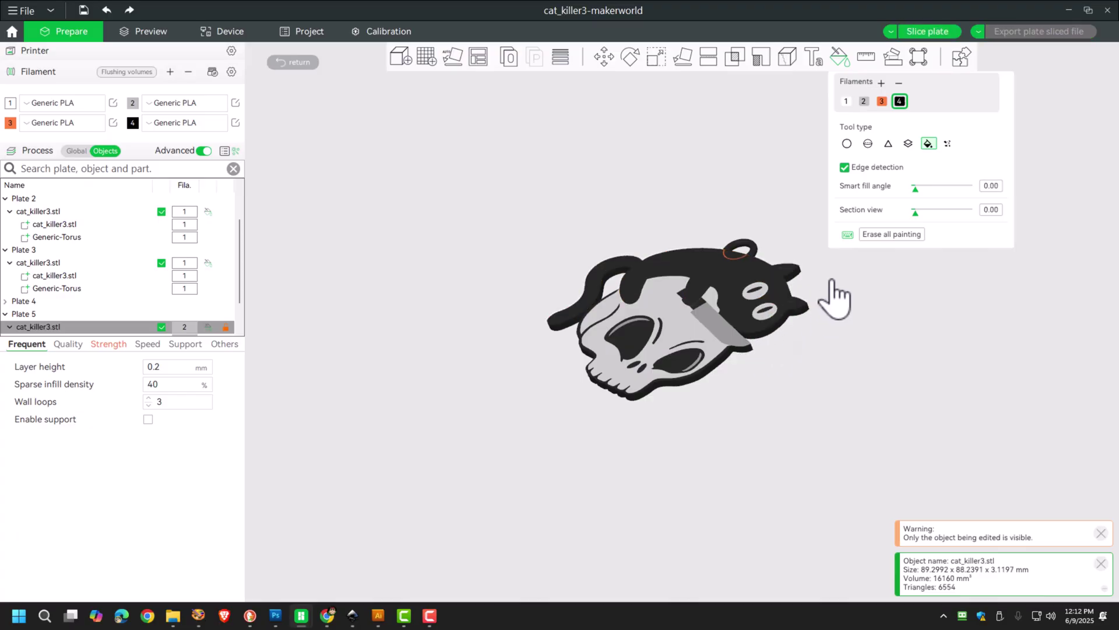
click(881, 100)
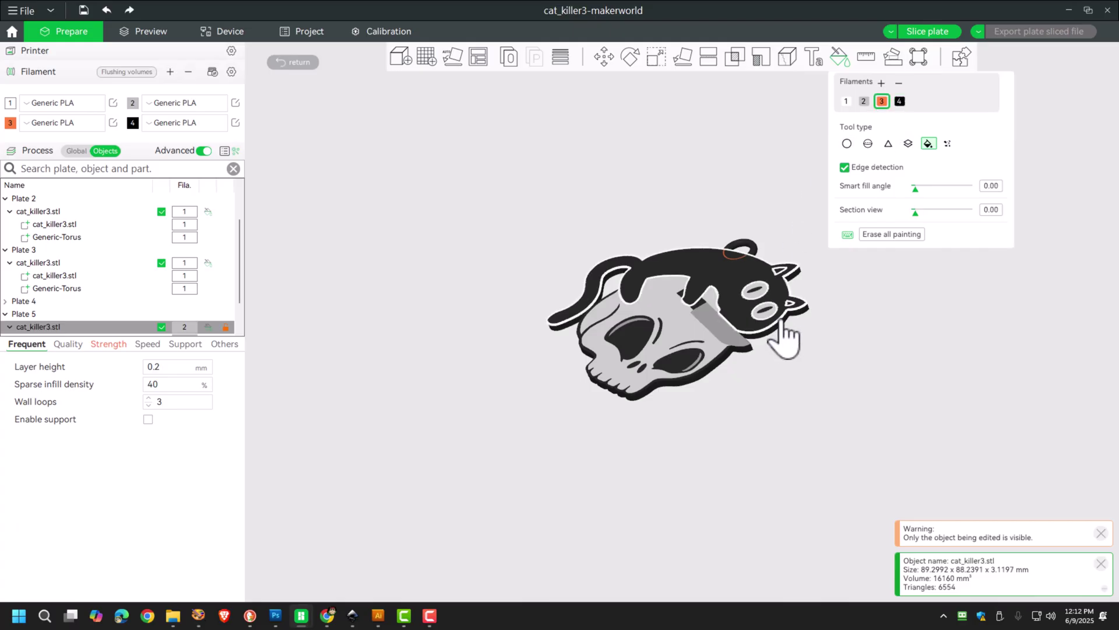
click(758, 291)
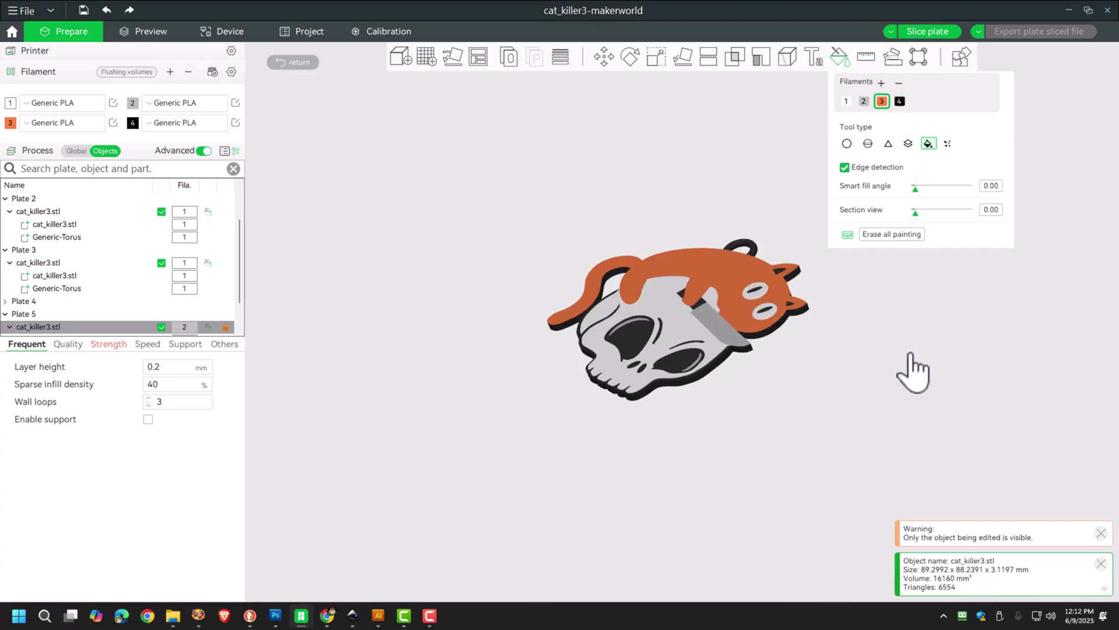
drag(913, 371, 896, 382)
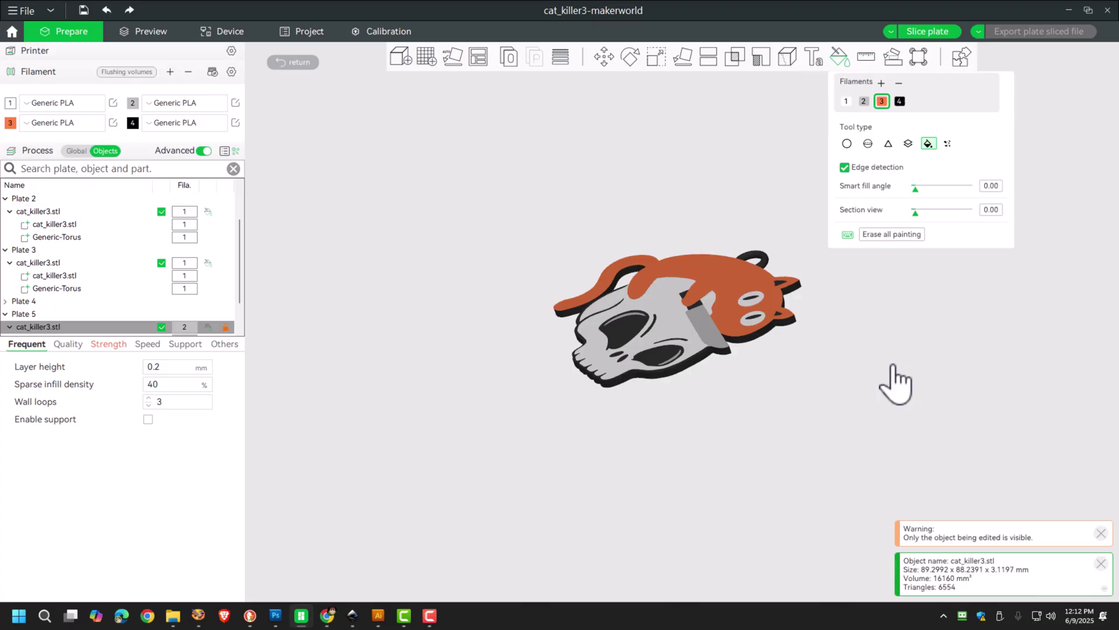
Switch to height-range painting with the grey filament and orbit the keychain from several angles.
click(908, 143)
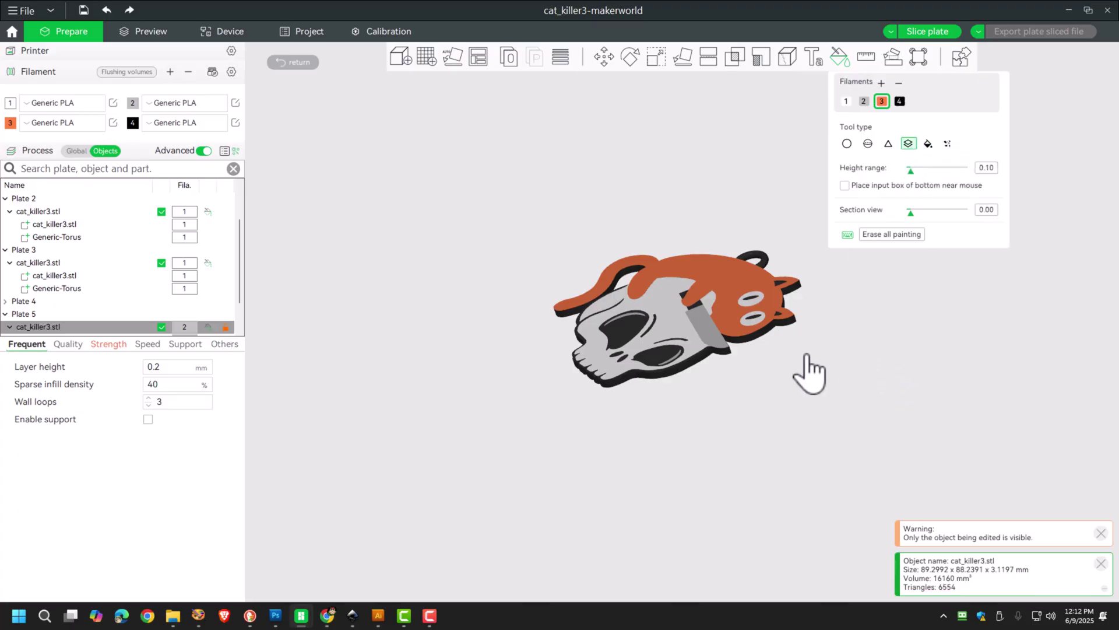
drag(812, 369, 817, 359)
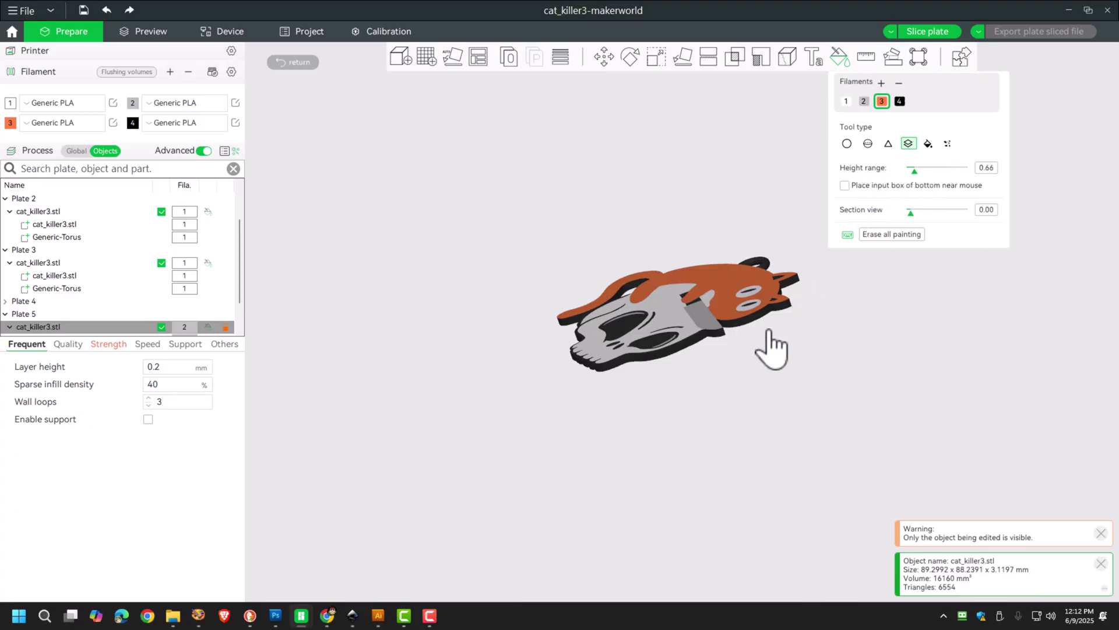
drag(765, 330, 764, 340)
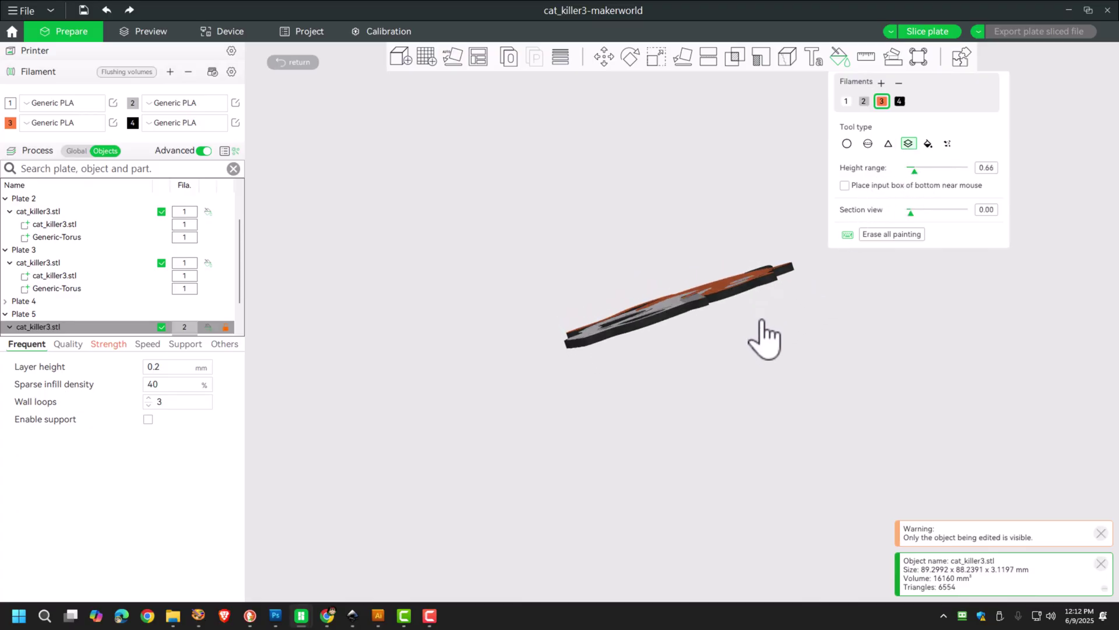
click(864, 101)
scroll(752, 316, up, 4)
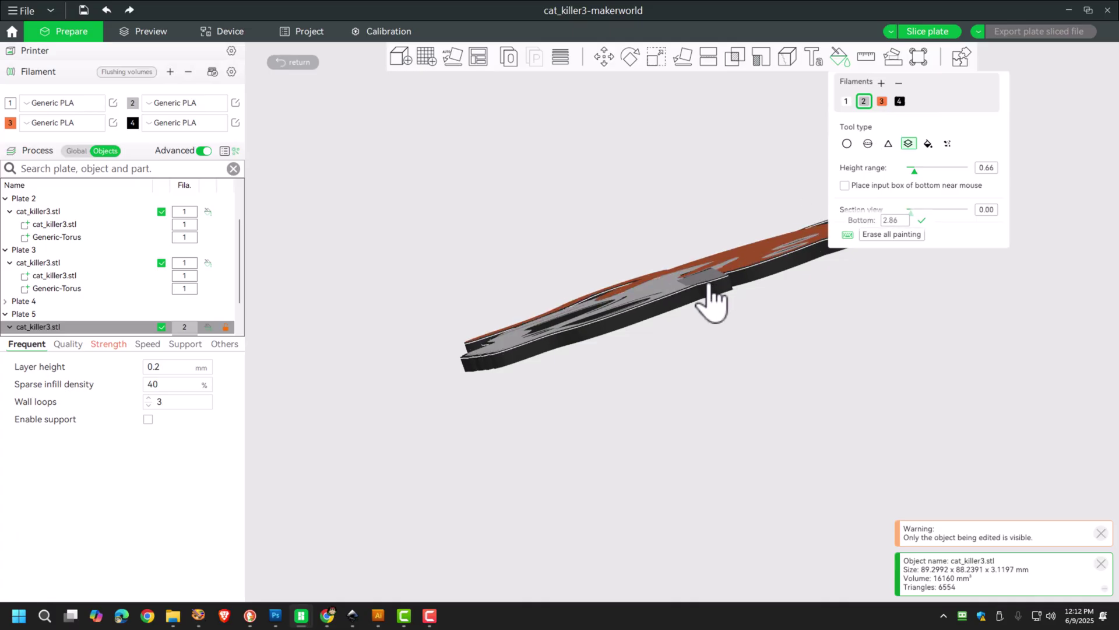
mouse_move(711, 297)
mouse_down()
mouse_move(776, 376)
mouse_move(750, 375)
mouse_up()
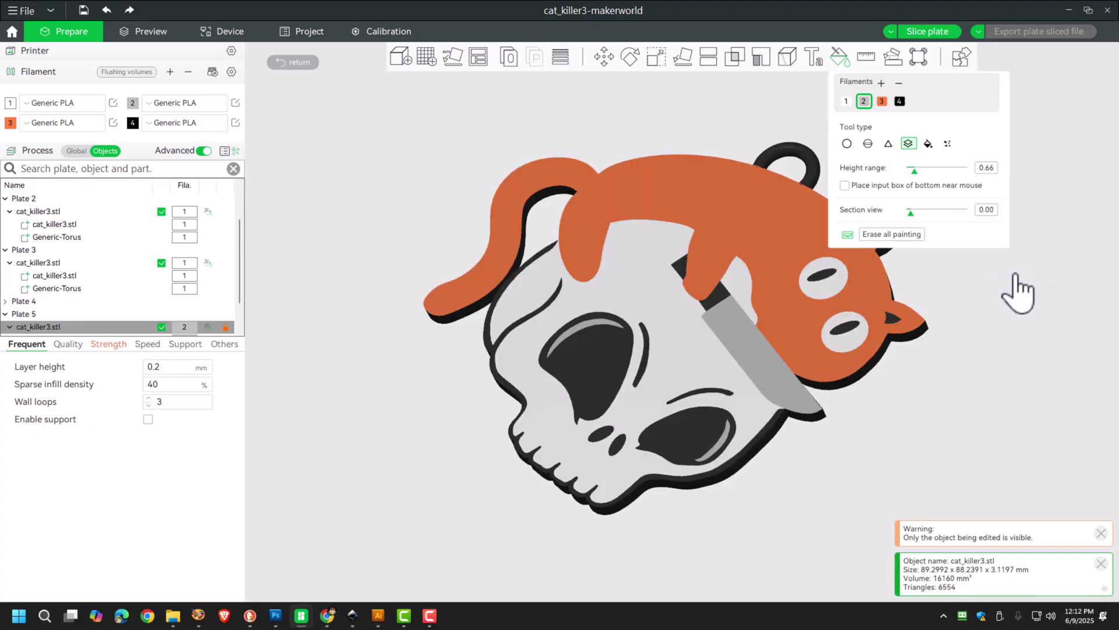
mouse_move(991, 315)
mouse_down()
mouse_move(967, 300)
mouse_move(970, 289)
mouse_move(962, 305)
mouse_move(958, 289)
mouse_up()
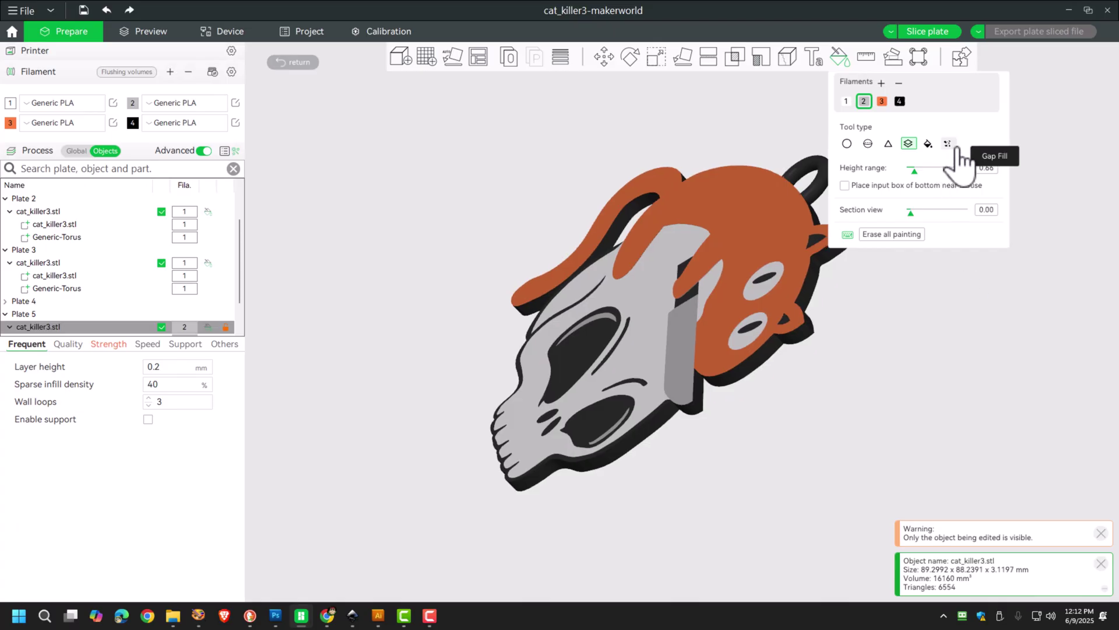
mouse_move(924, 337)
mouse_down()
mouse_move(950, 338)
mouse_move(933, 332)
mouse_up()
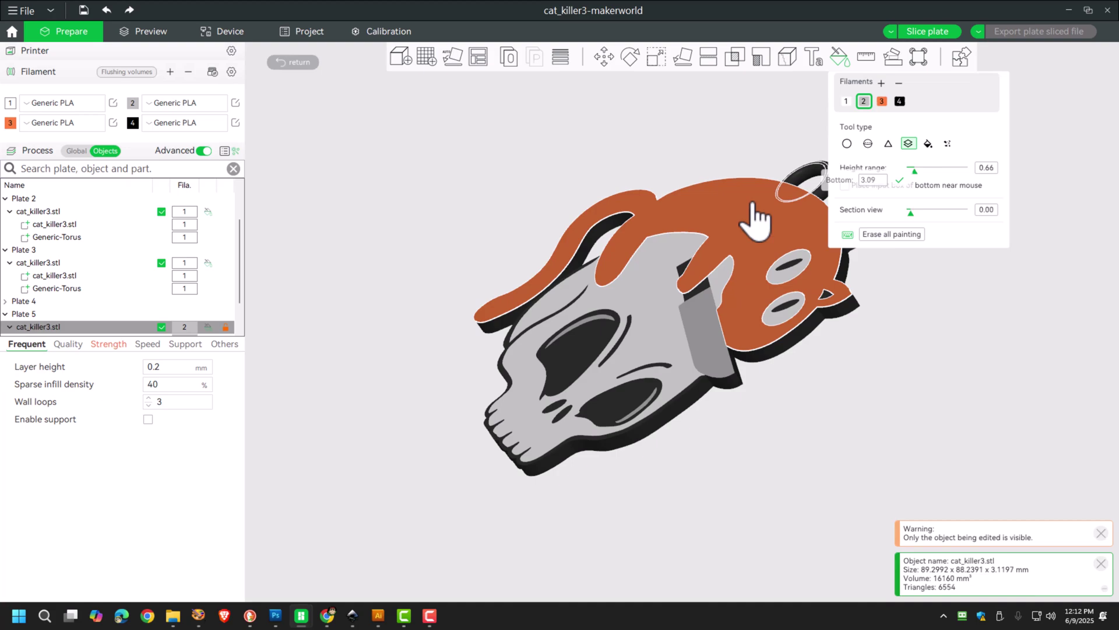
mouse_move(754, 117)
mouse_down()
mouse_move(734, 125)
mouse_move(767, 150)
mouse_up()
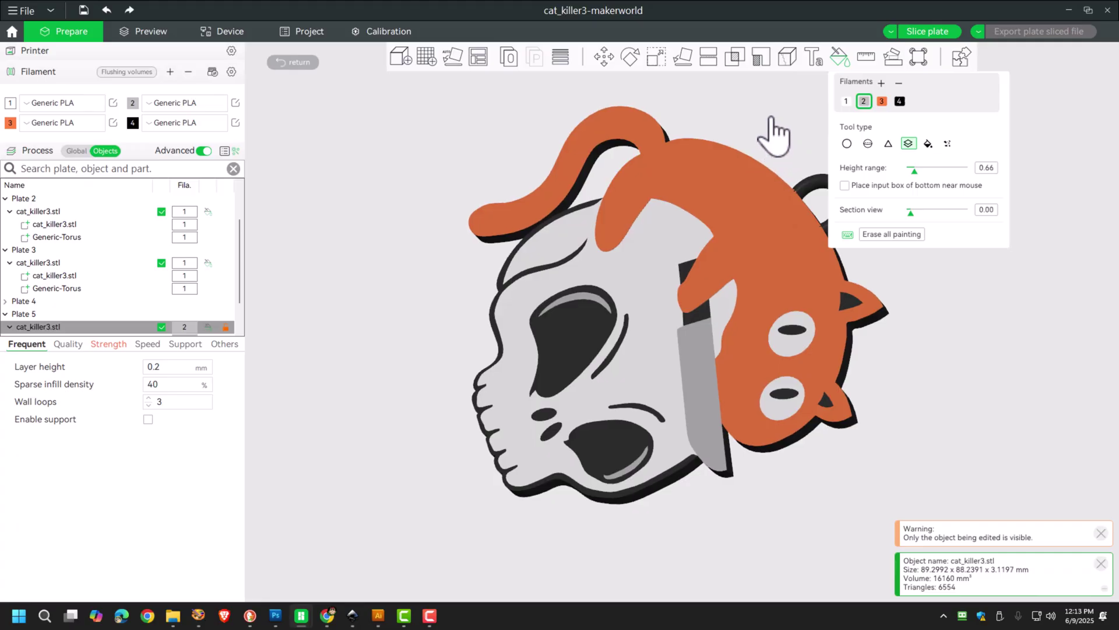
mouse_move(587, 130)
mouse_down()
mouse_move(569, 130)
mouse_move(606, 132)
mouse_up()
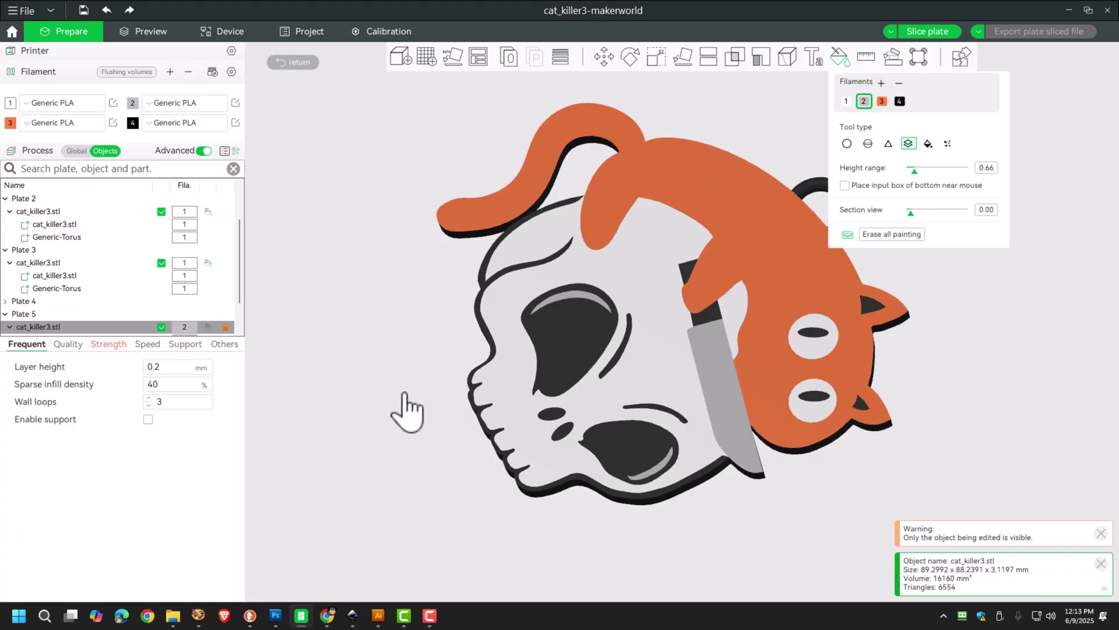
In Tinkercad, view the Export download options, close them without exporting, and minimize Chrome.
click(328, 616)
click(153, 19)
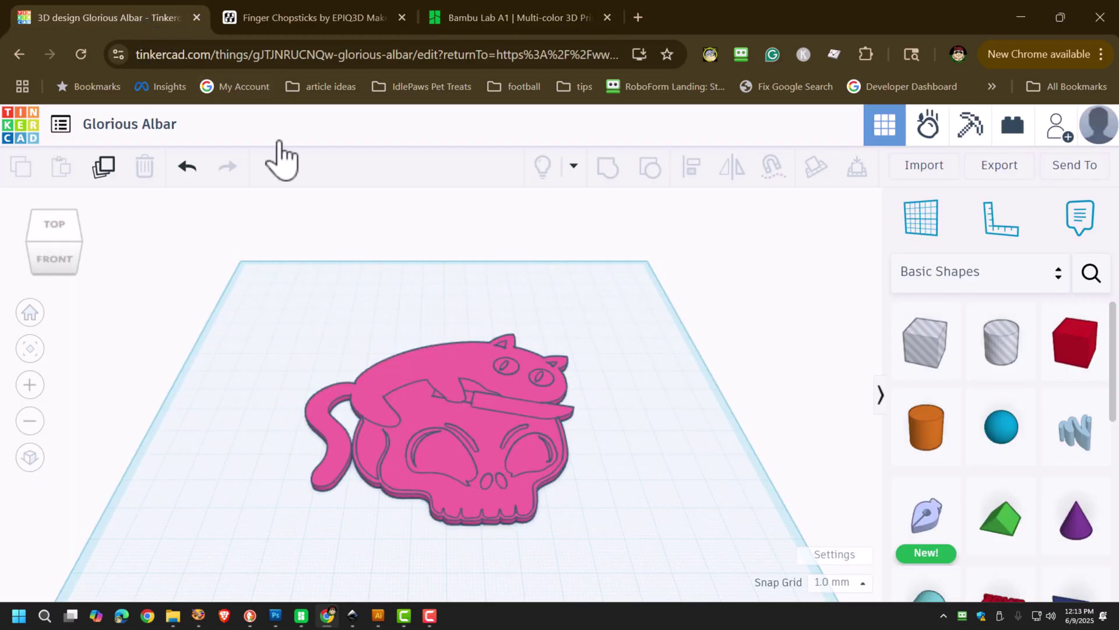
scroll(414, 349, up, 1)
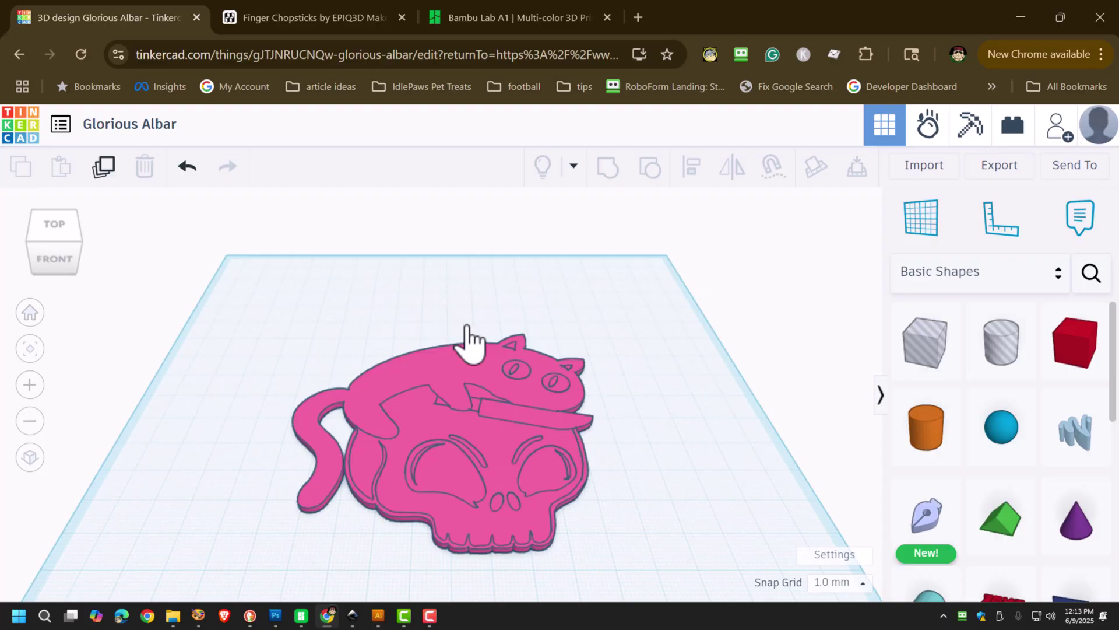
click(1003, 170)
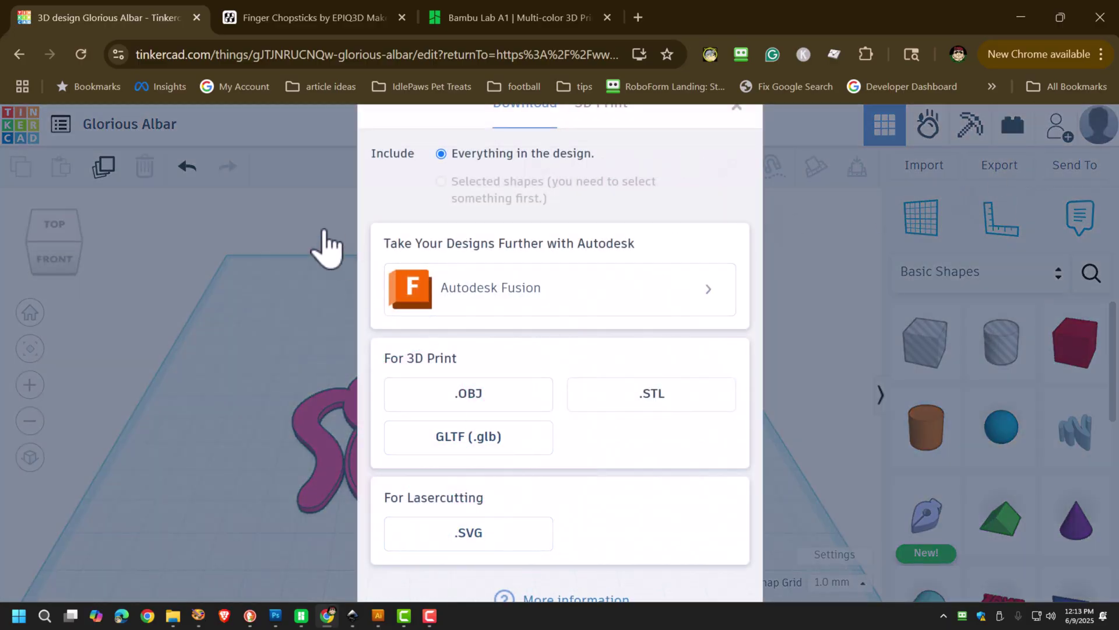
click(325, 245)
click(1019, 24)
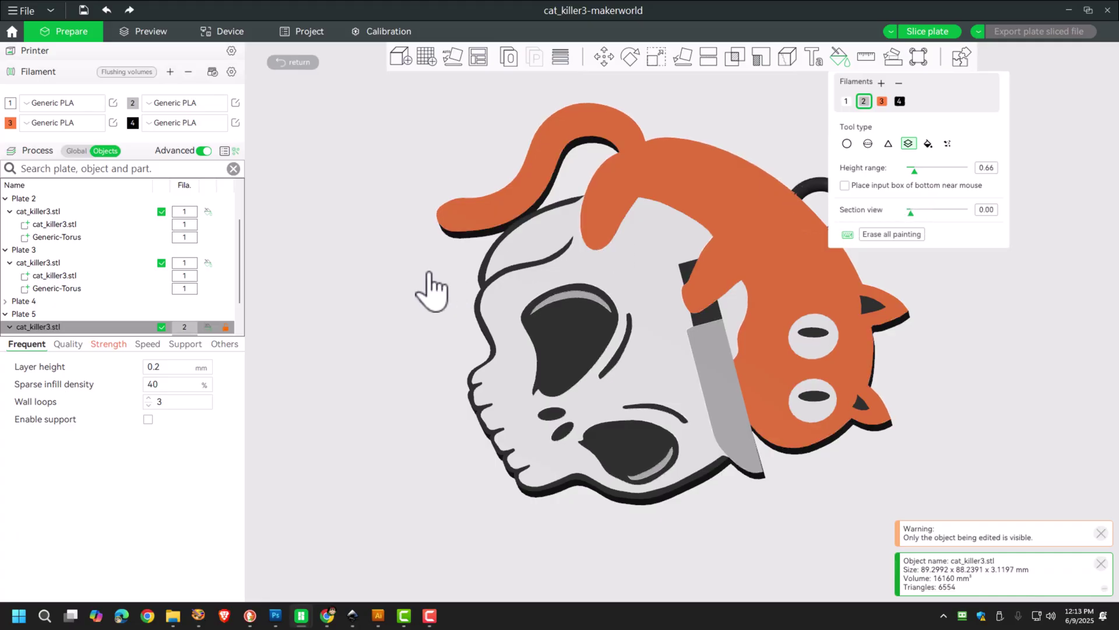
Tilt the keychain, briefly open and minimize Inkscape, then bring up the Illustrator cat outline.
drag(437, 288, 406, 294)
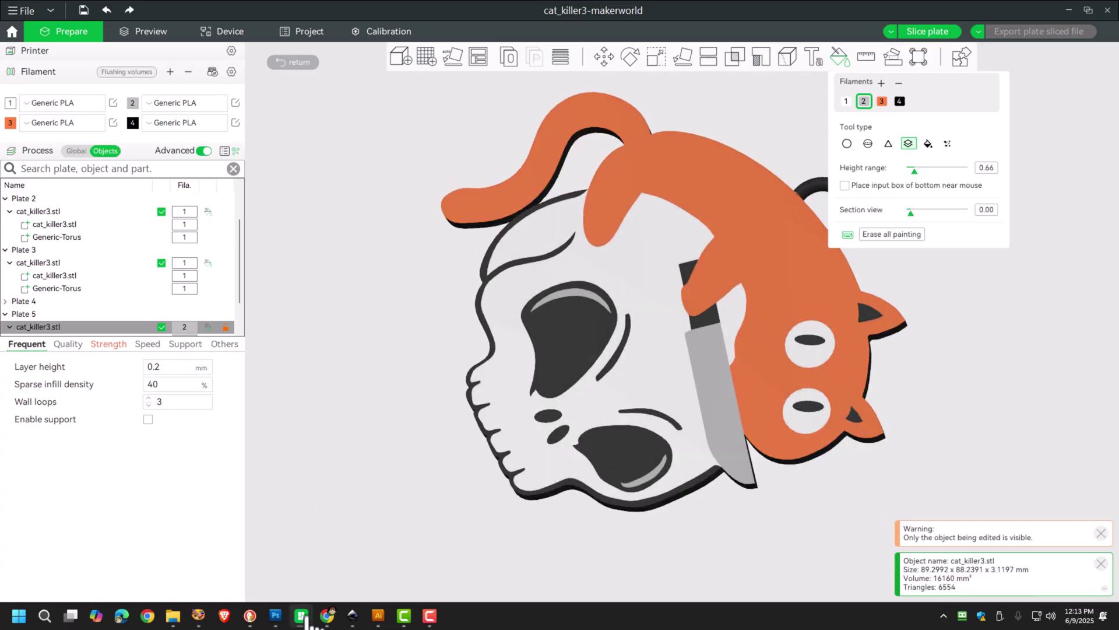
click(352, 616)
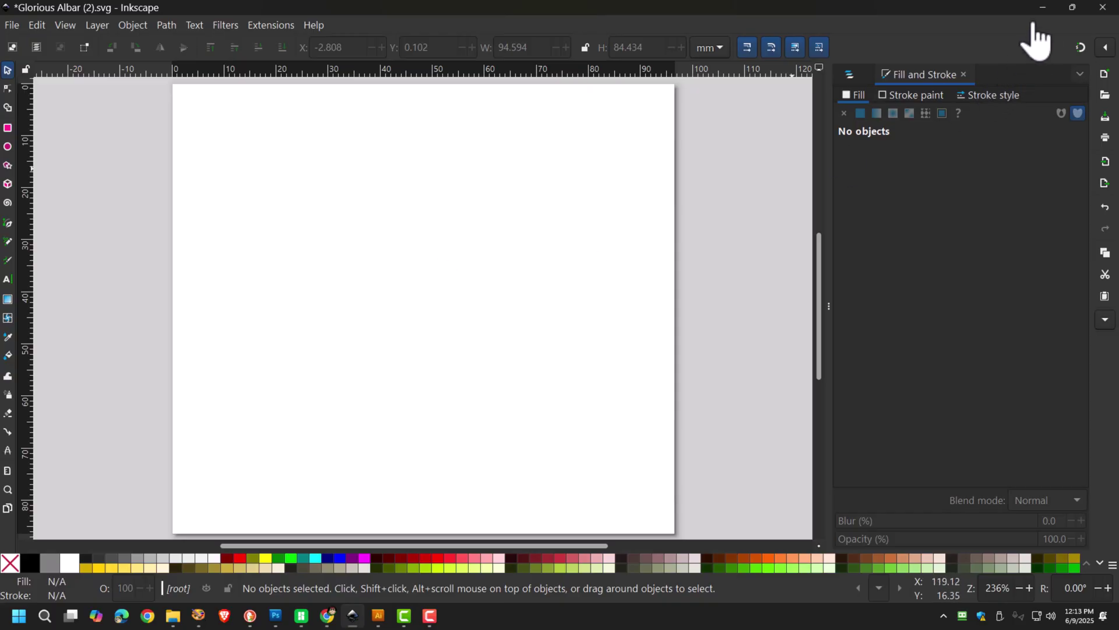
click(1044, 8)
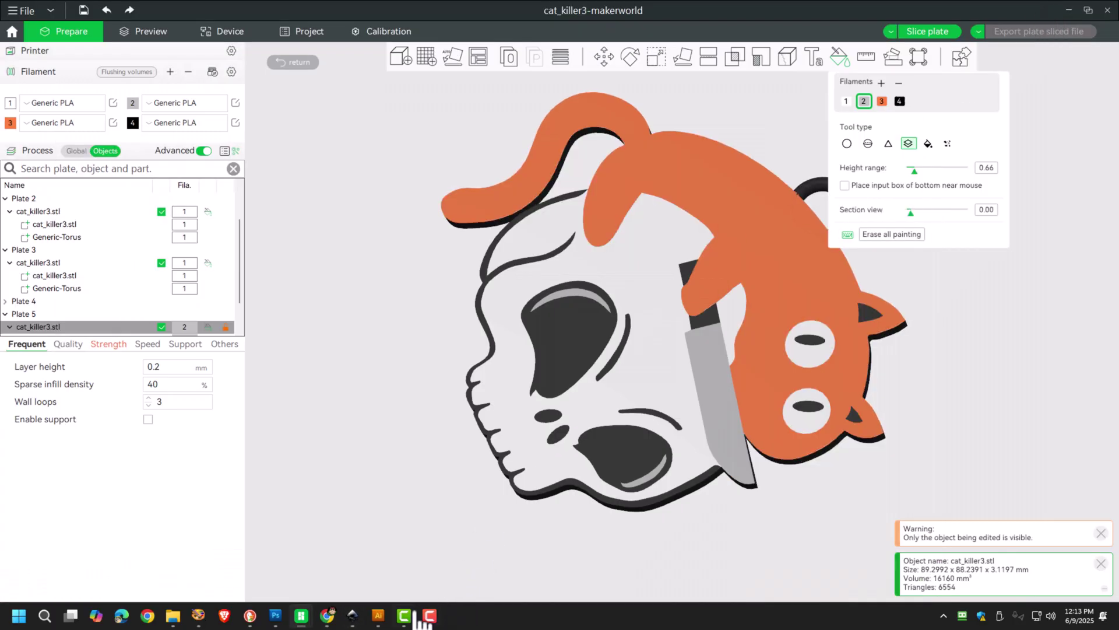
click(378, 616)
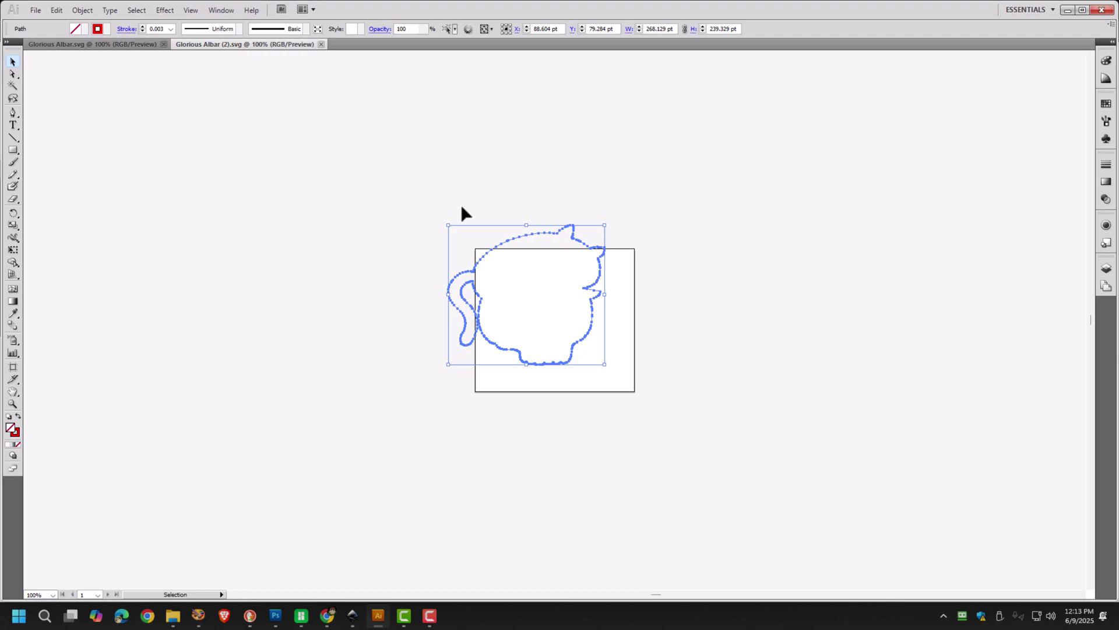
Deselect, then marquee-select the cat outline path and minimize Illustrator.
click(526, 288)
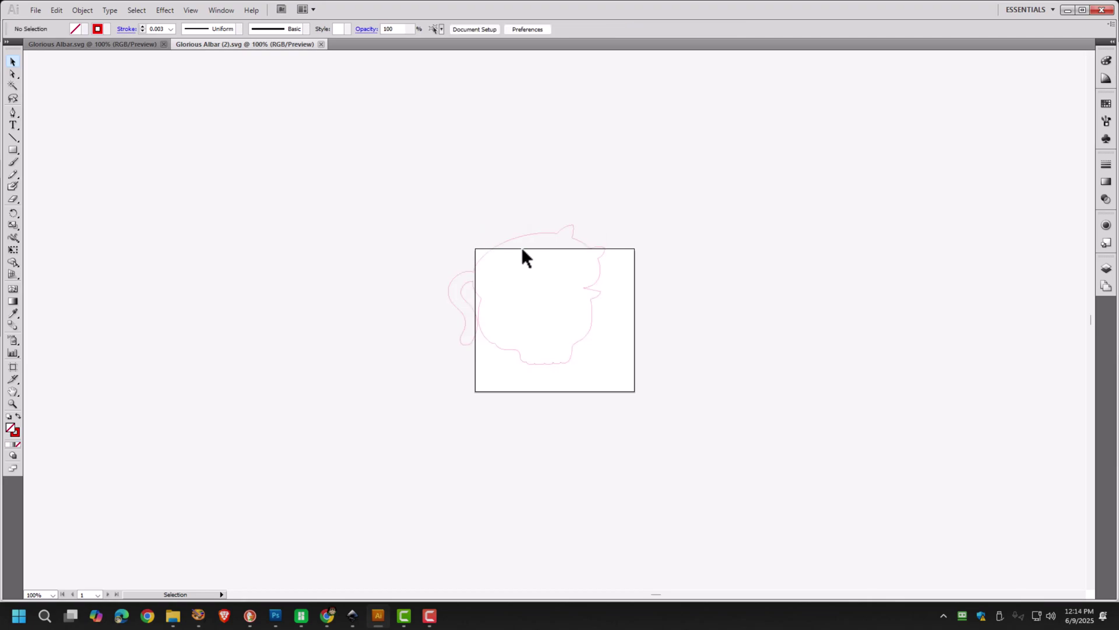
drag(458, 207, 649, 455)
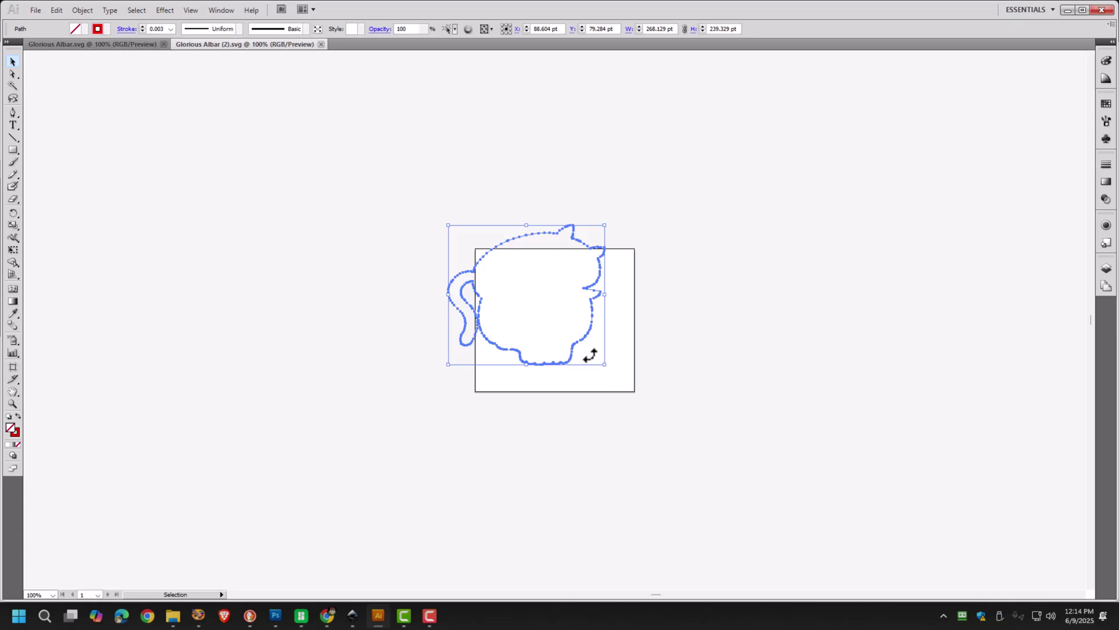
click(1067, 10)
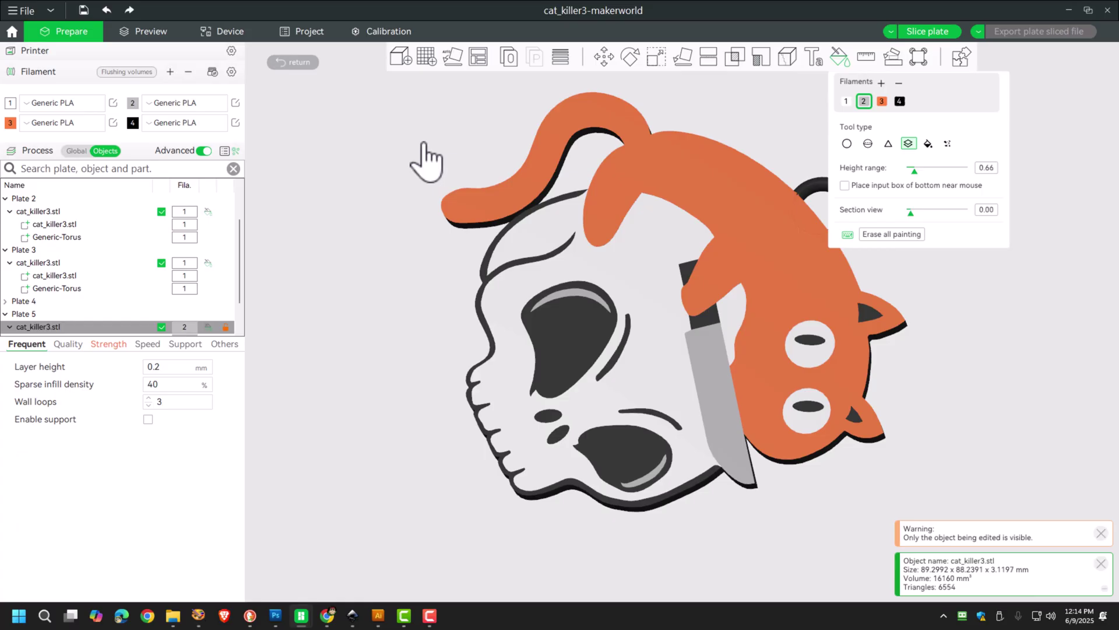
Orbit the cat-on-skull keychain to a lower, more tilted viewing angle.
mouse_move(425, 157)
mouse_down()
mouse_move(425, 180)
mouse_move(437, 158)
mouse_up()
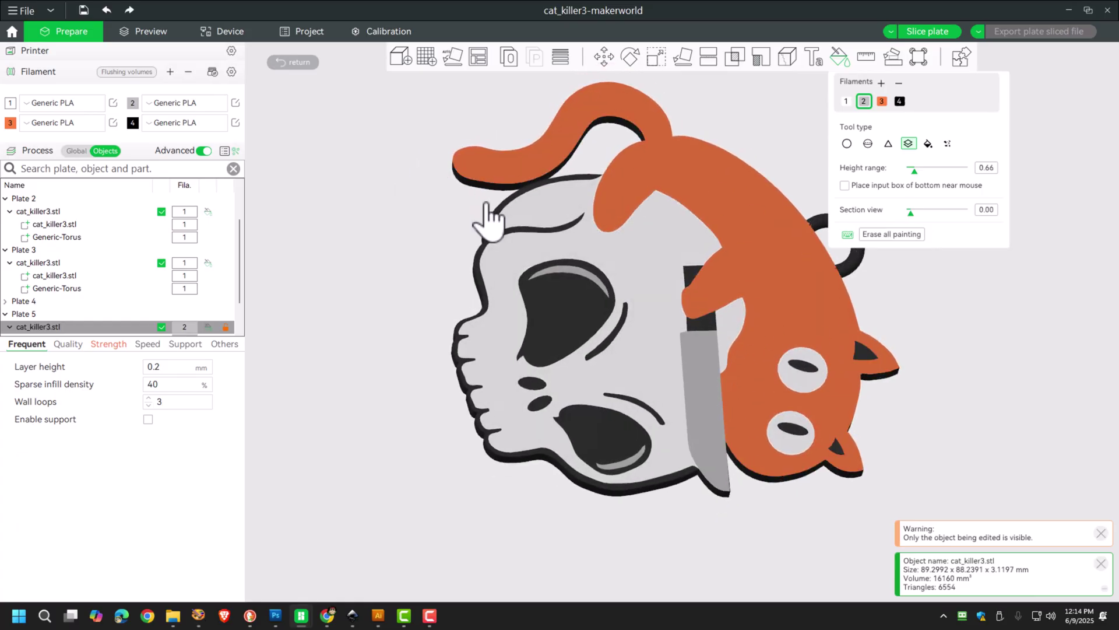
mouse_move(374, 267)
mouse_down()
mouse_move(382, 286)
mouse_move(363, 263)
mouse_up()
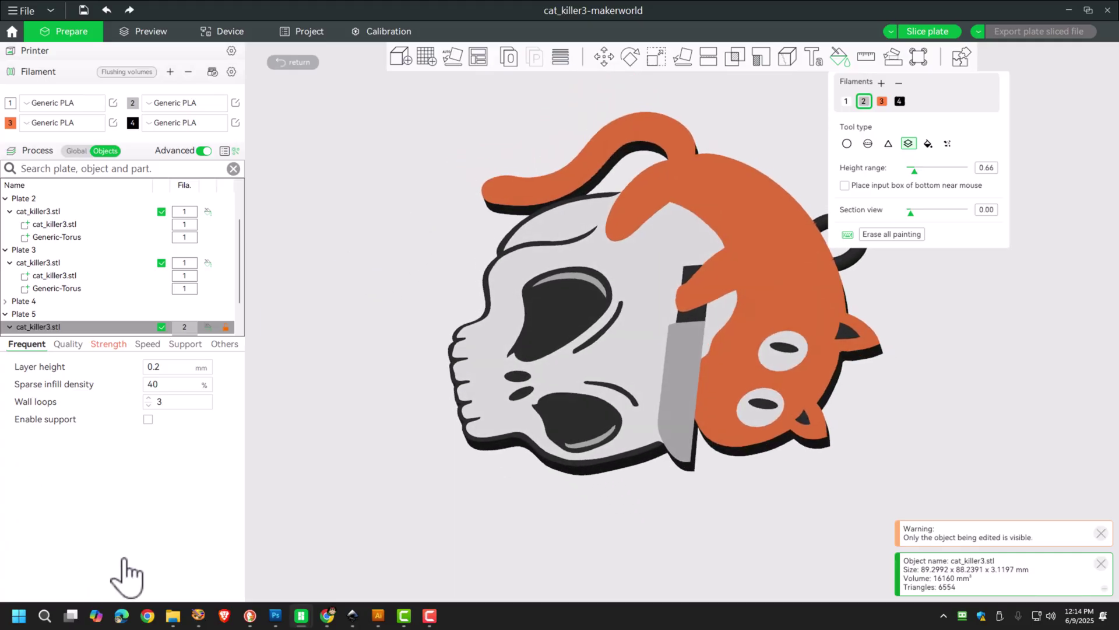
In the Mouse-body-head project, make black filament 4 the active painting colour.
mouse_move(310, 625)
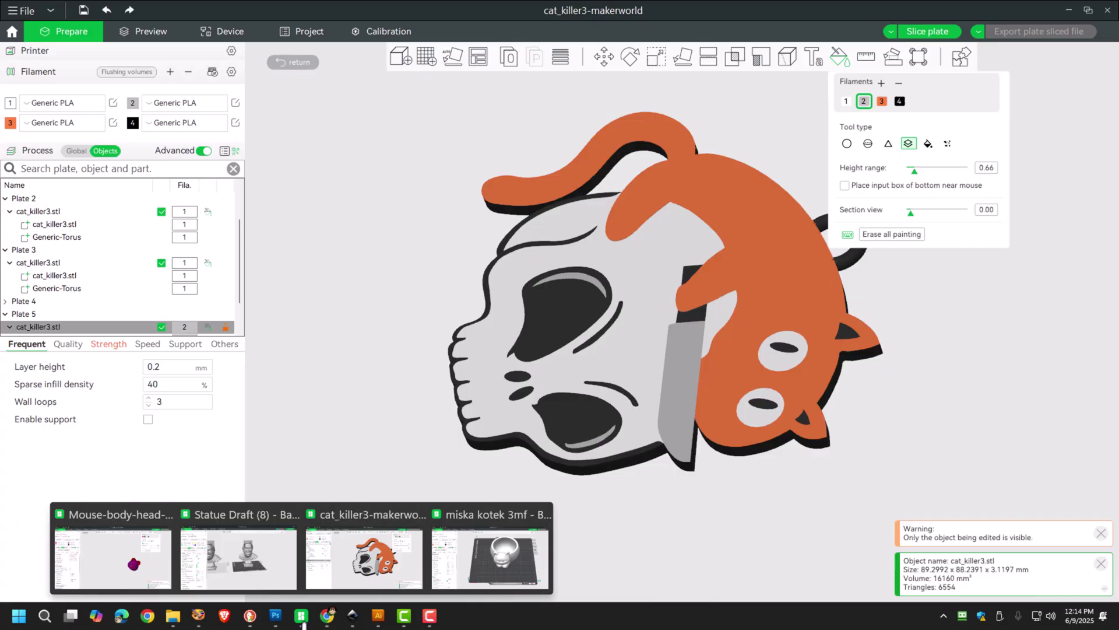
click(137, 579)
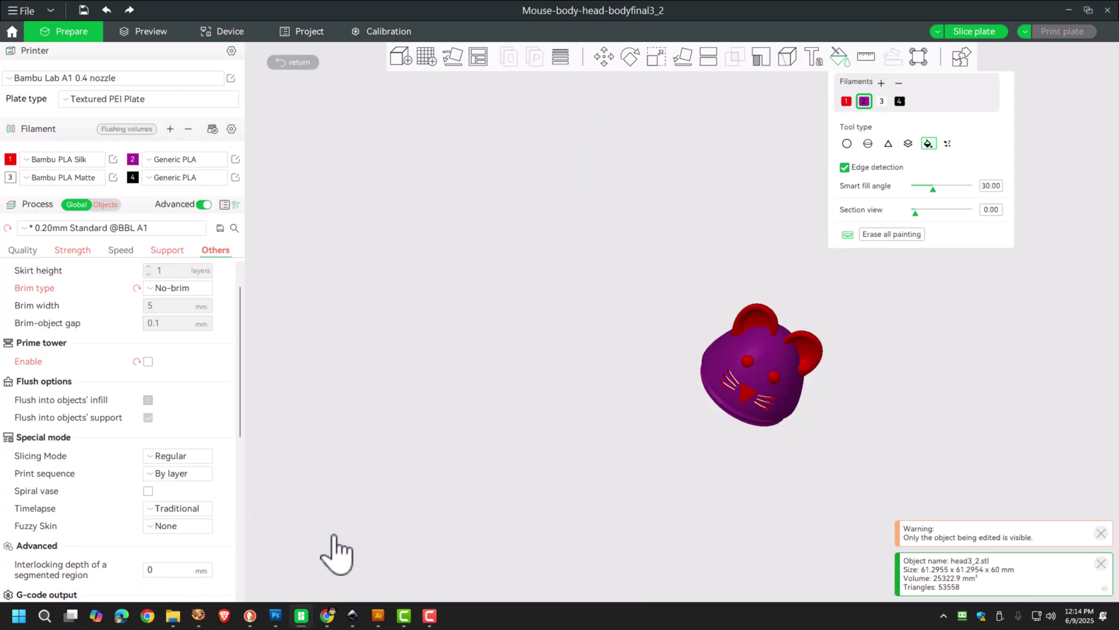
drag(335, 549, 432, 542)
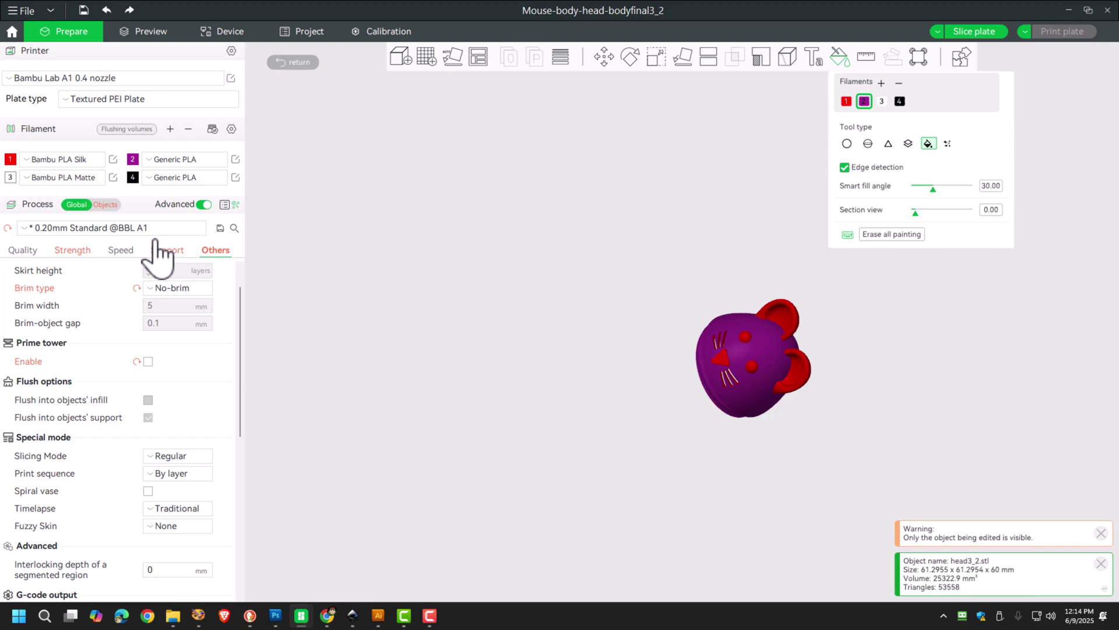
click(173, 179)
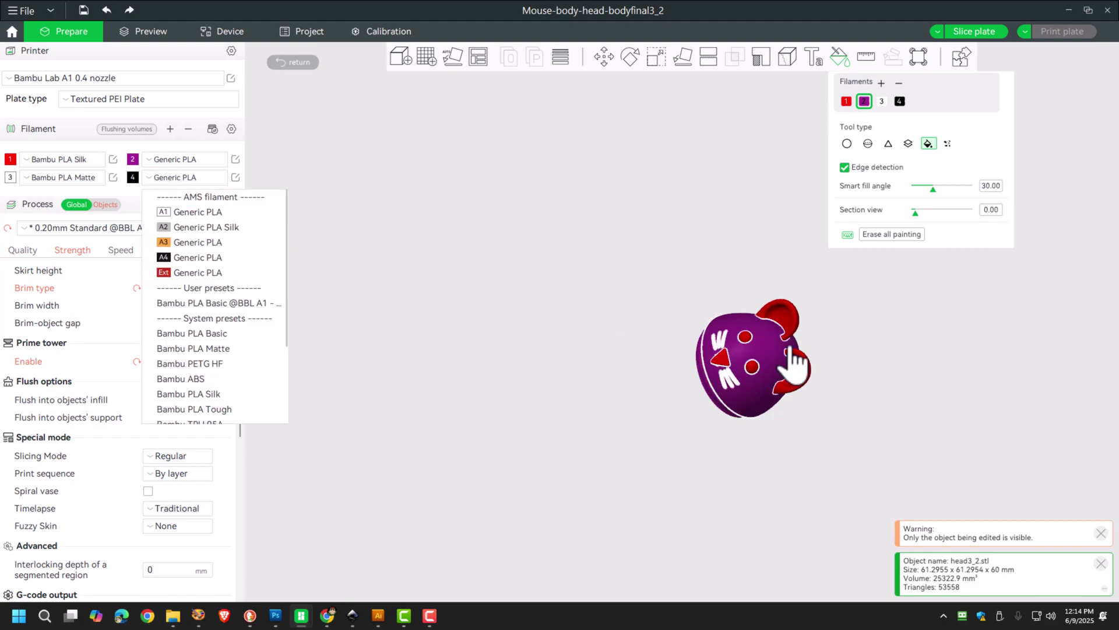
click(745, 337)
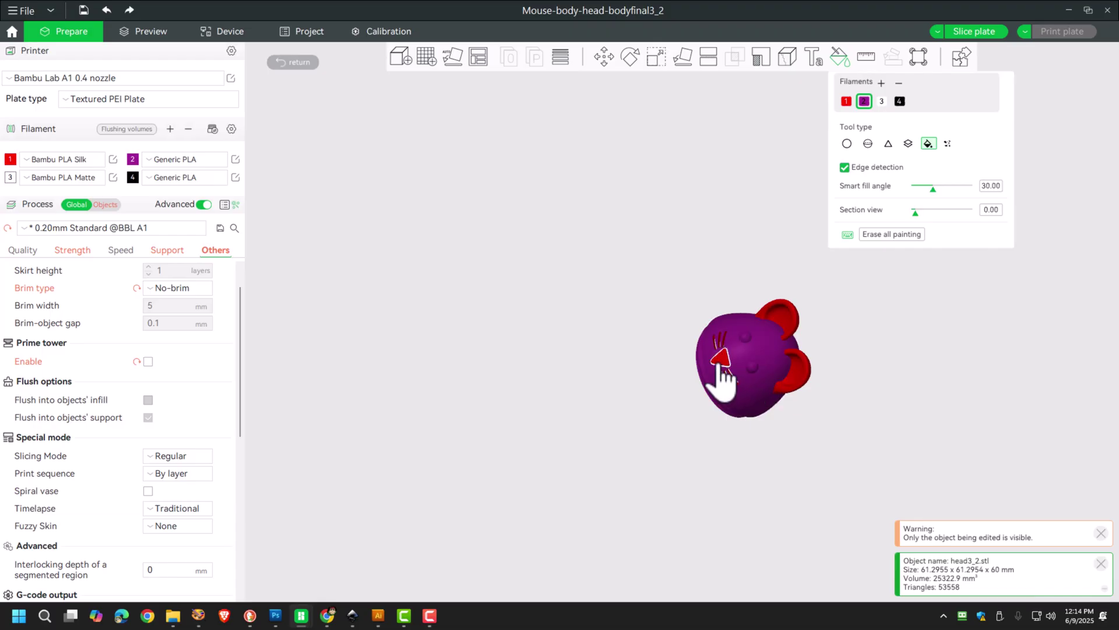
click(133, 177)
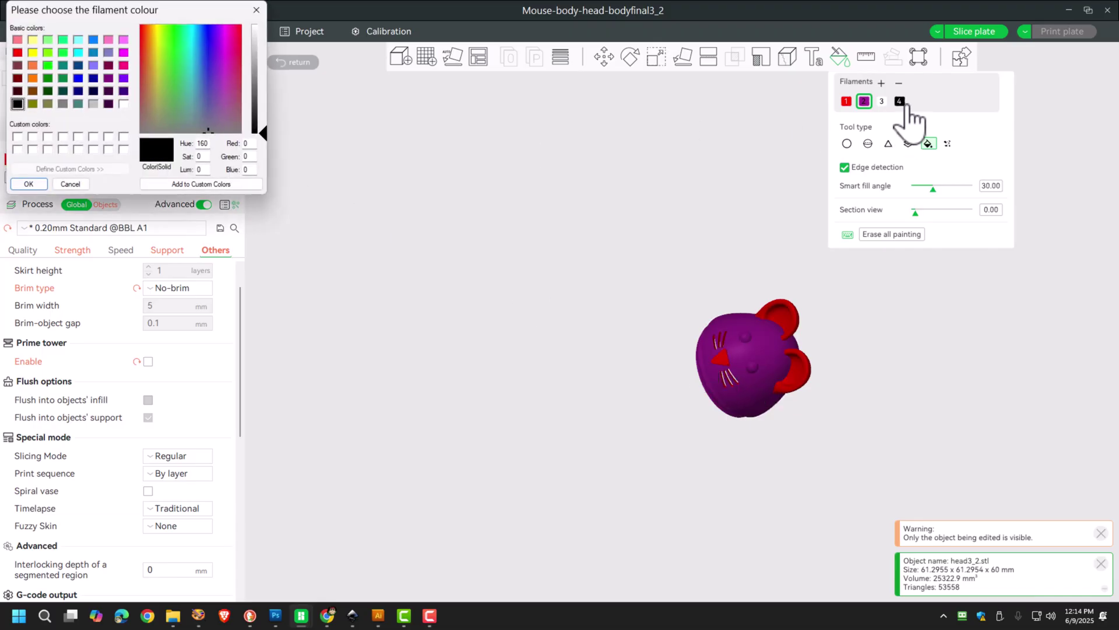
click(70, 184)
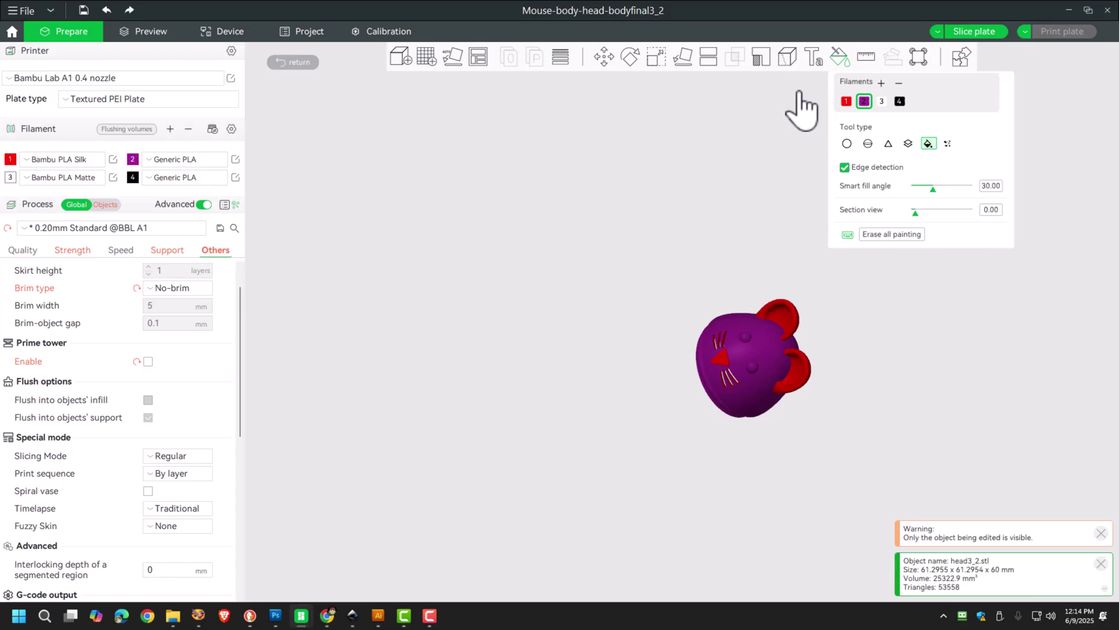
click(899, 101)
Smart-fill both eye spots on the purple mouse head with black.
click(745, 338)
click(752, 366)
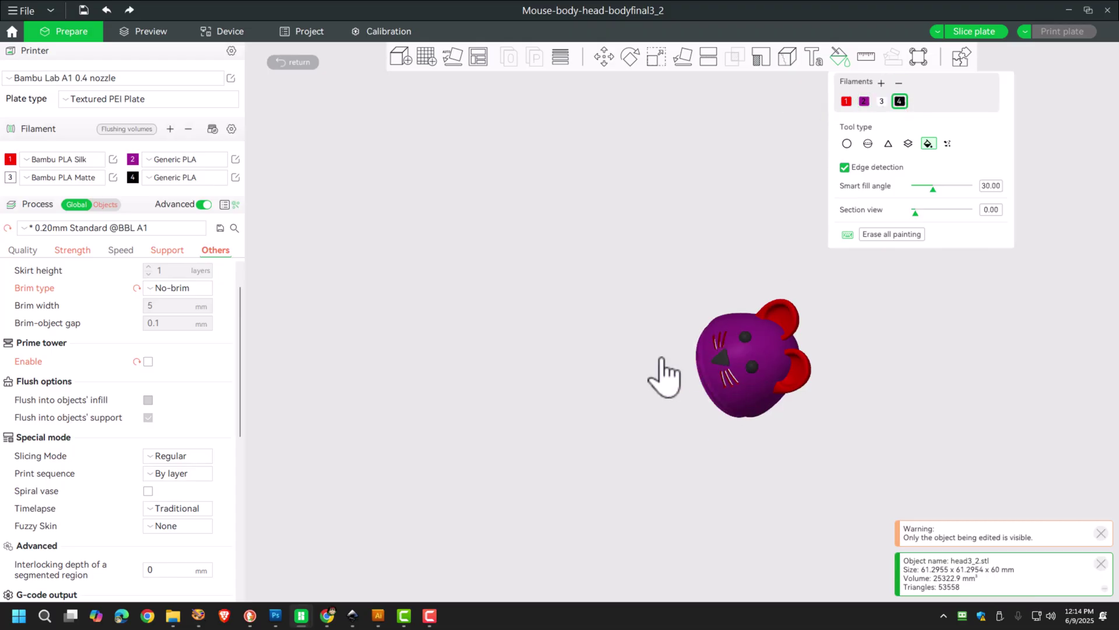
drag(661, 358, 607, 314)
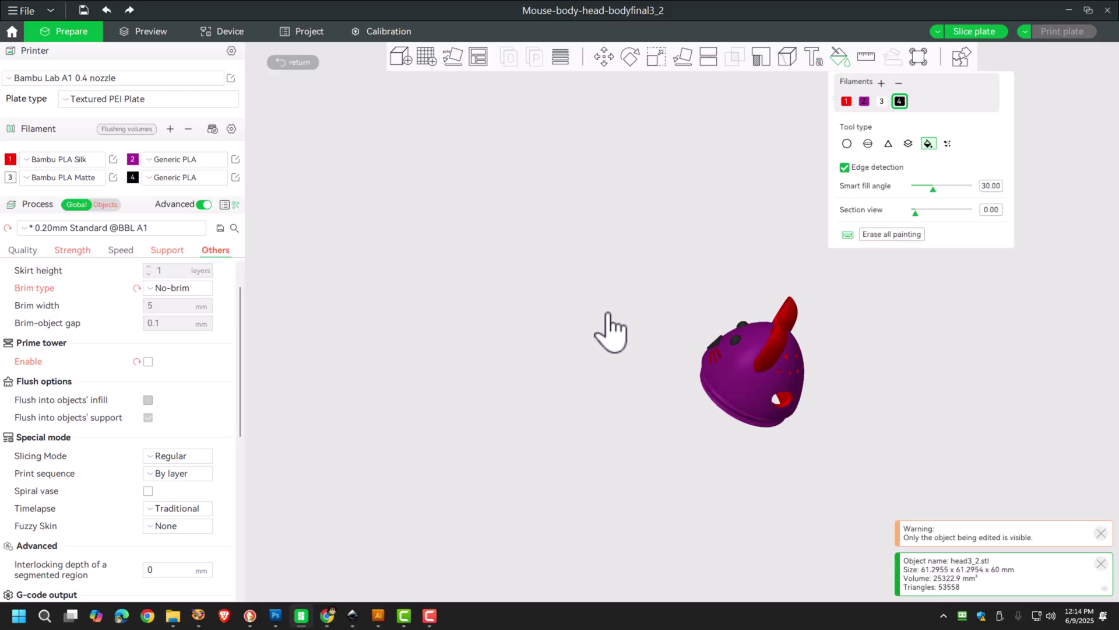
Slice plate 1, then inspect the preview's layers down to layer 131 (10h40m total).
click(985, 33)
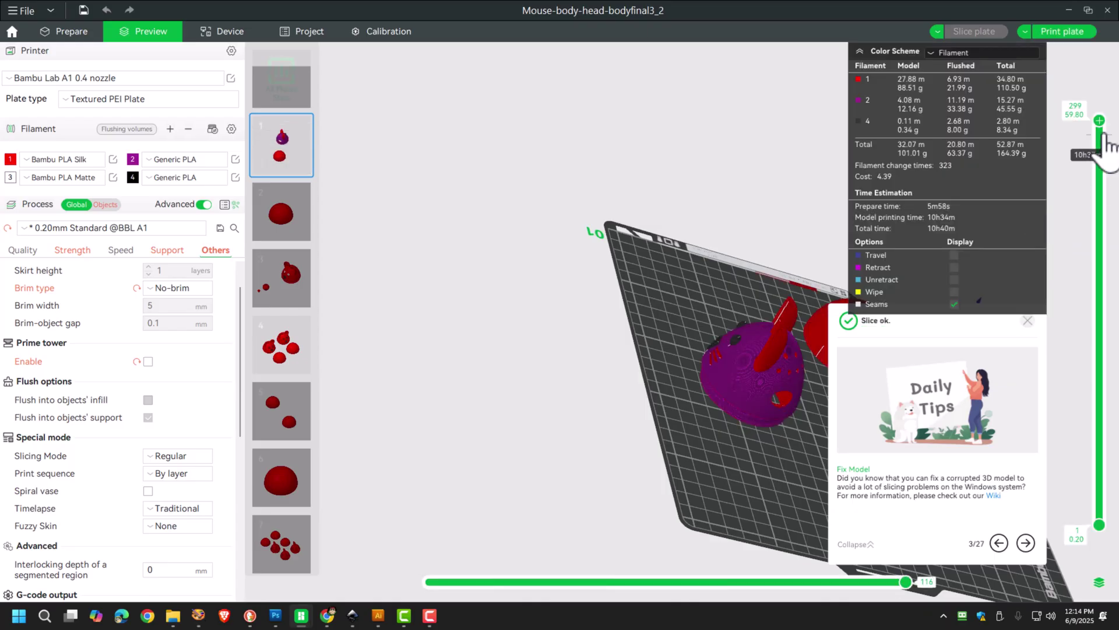
drag(1100, 120, 1082, 279)
drag(1075, 285, 1070, 114)
drag(609, 88, 675, 138)
drag(1104, 146, 1063, 322)
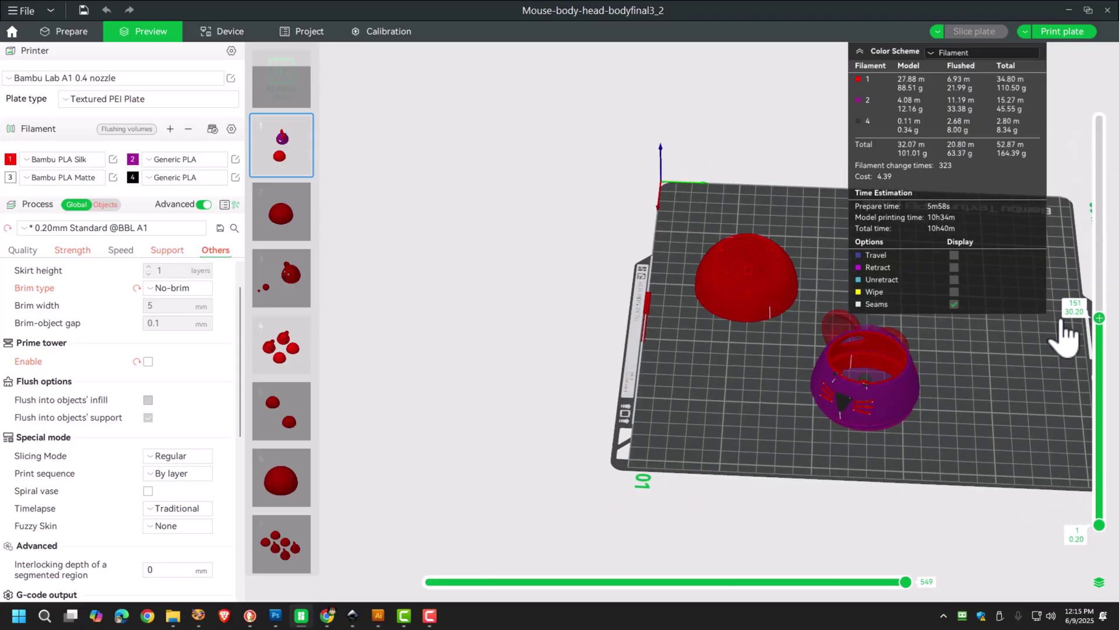
mouse_move(707, 208)
mouse_down()
mouse_move(707, 218)
mouse_move(711, 201)
mouse_move(714, 210)
mouse_up()
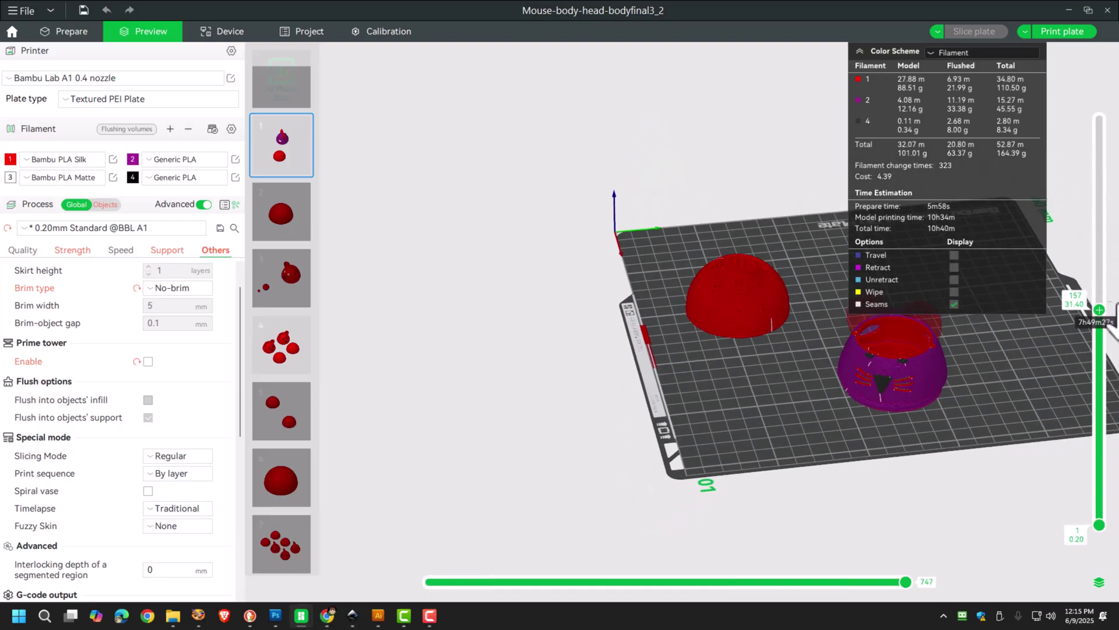
drag(1099, 309, 1099, 119)
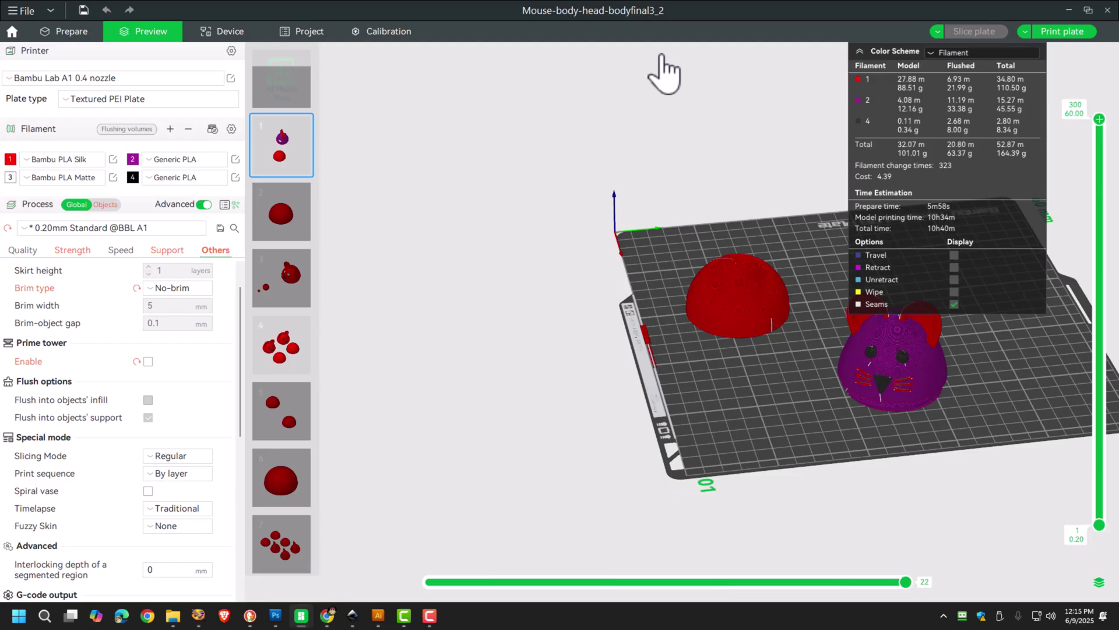
drag(668, 73, 673, 104)
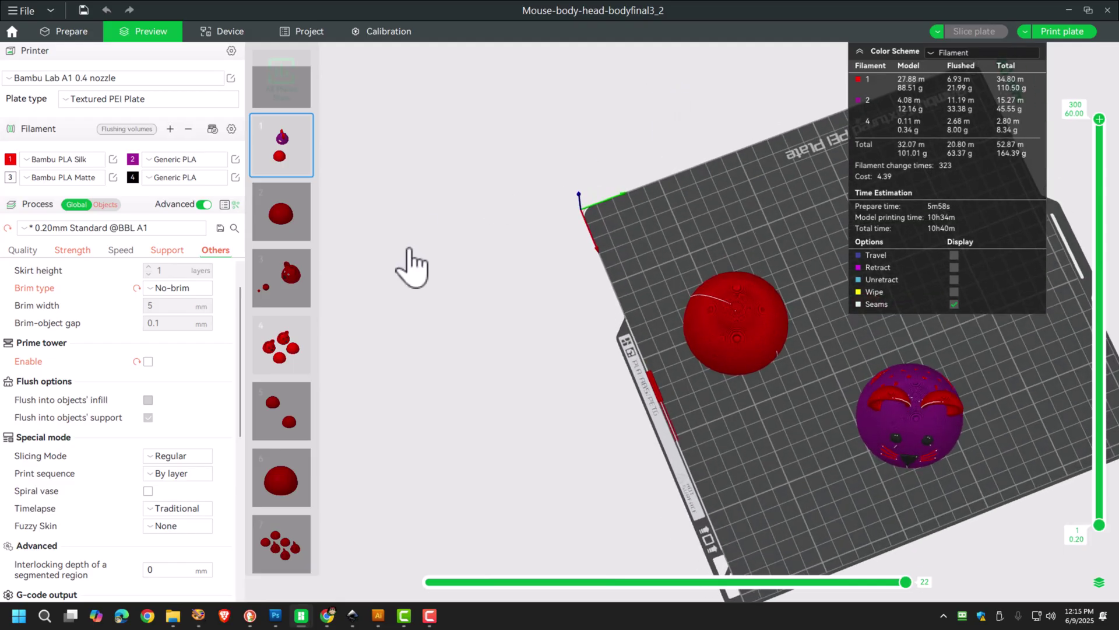
click(204, 619)
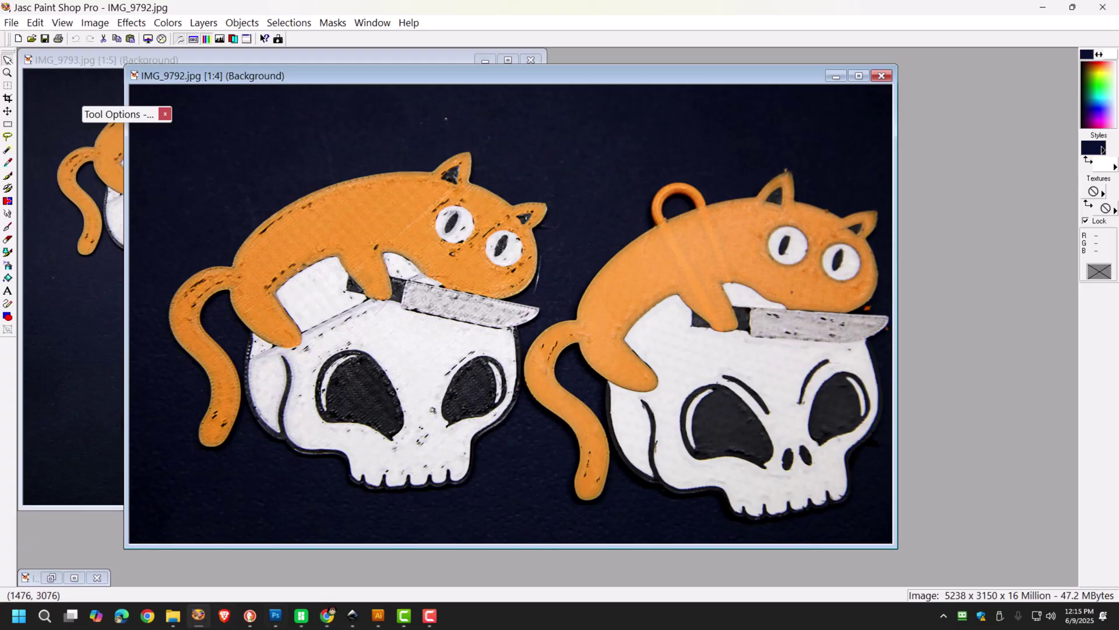
mouse_move(302, 619)
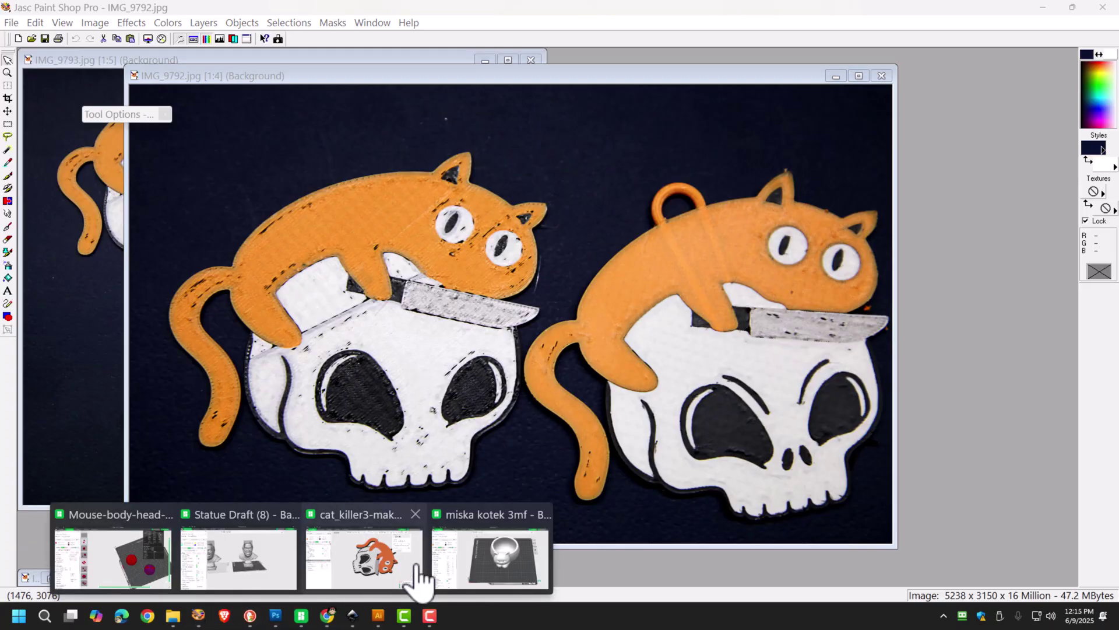
click(392, 563)
mouse_move(332, 363)
mouse_down()
mouse_move(342, 365)
mouse_move(325, 355)
mouse_move(343, 375)
mouse_move(350, 360)
mouse_up()
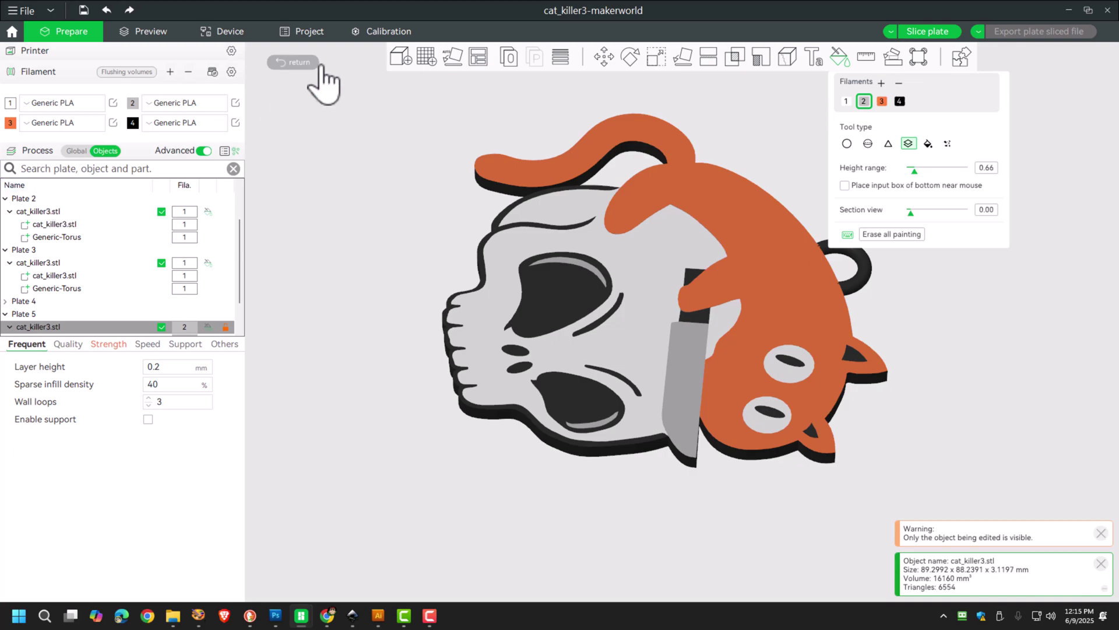
Raise cat_killer3's top shell layers from 5 to 10 in Strength settings, then inspect the model.
click(100, 346)
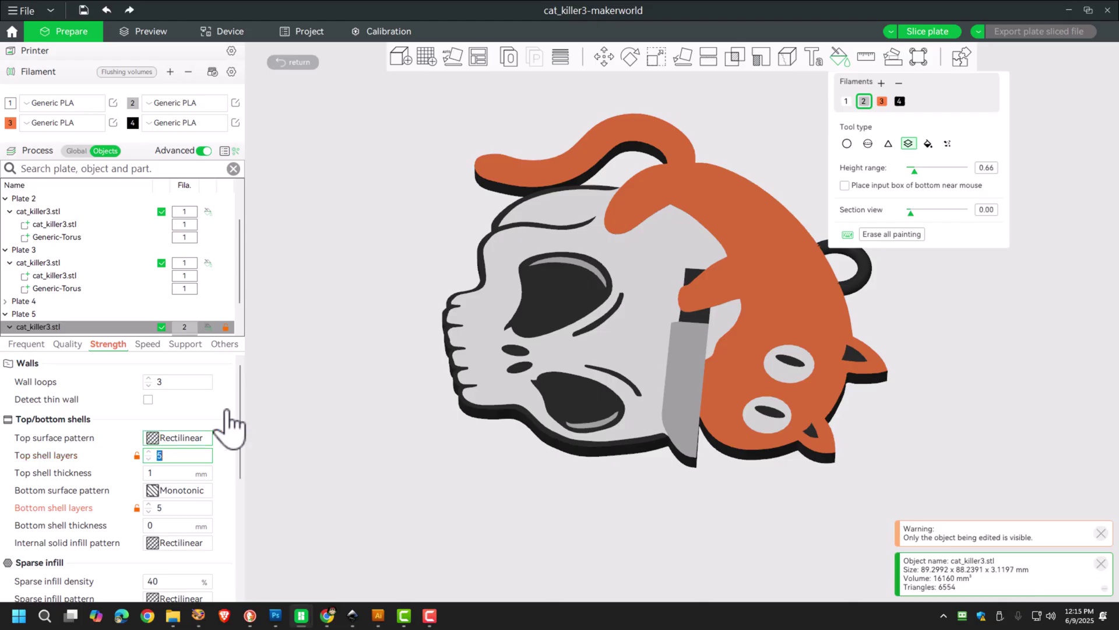
click(927, 31)
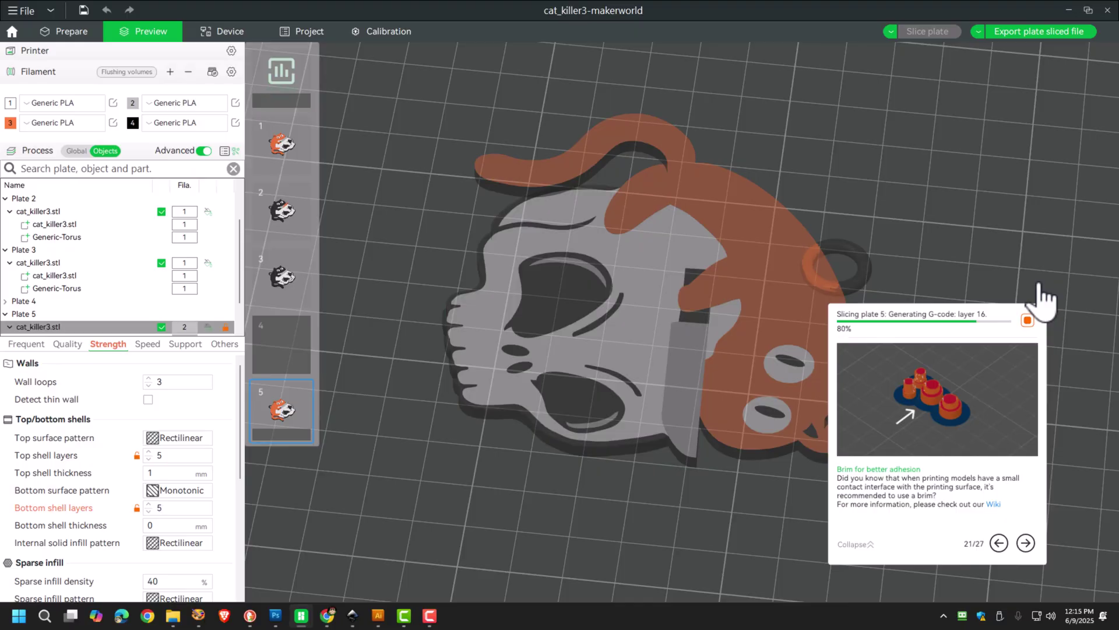
drag(1100, 120, 1098, 147)
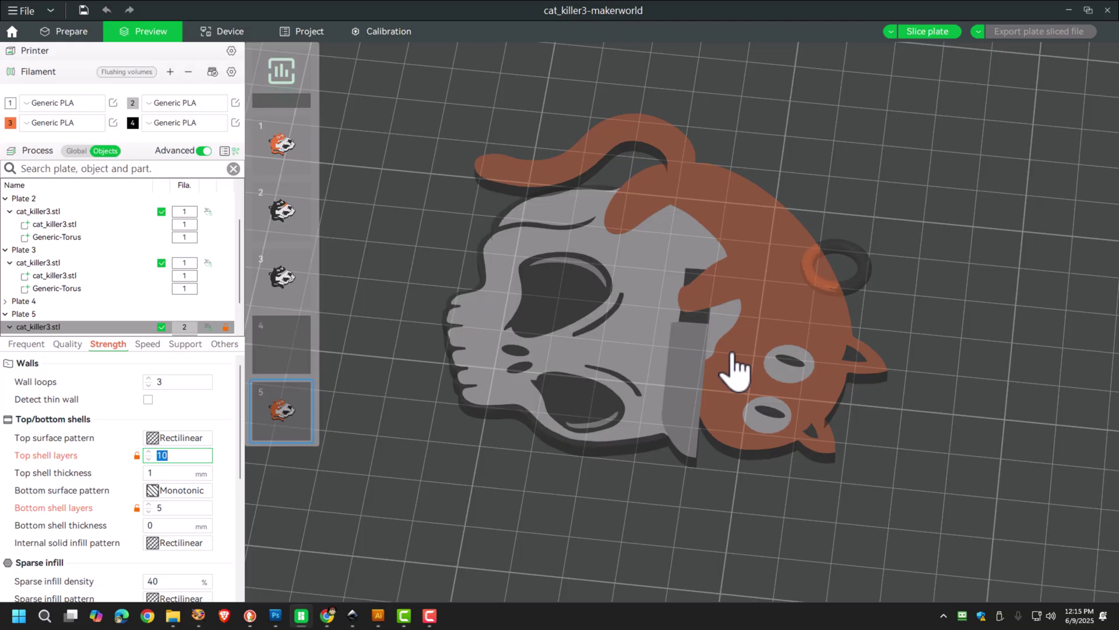
drag(647, 428, 641, 437)
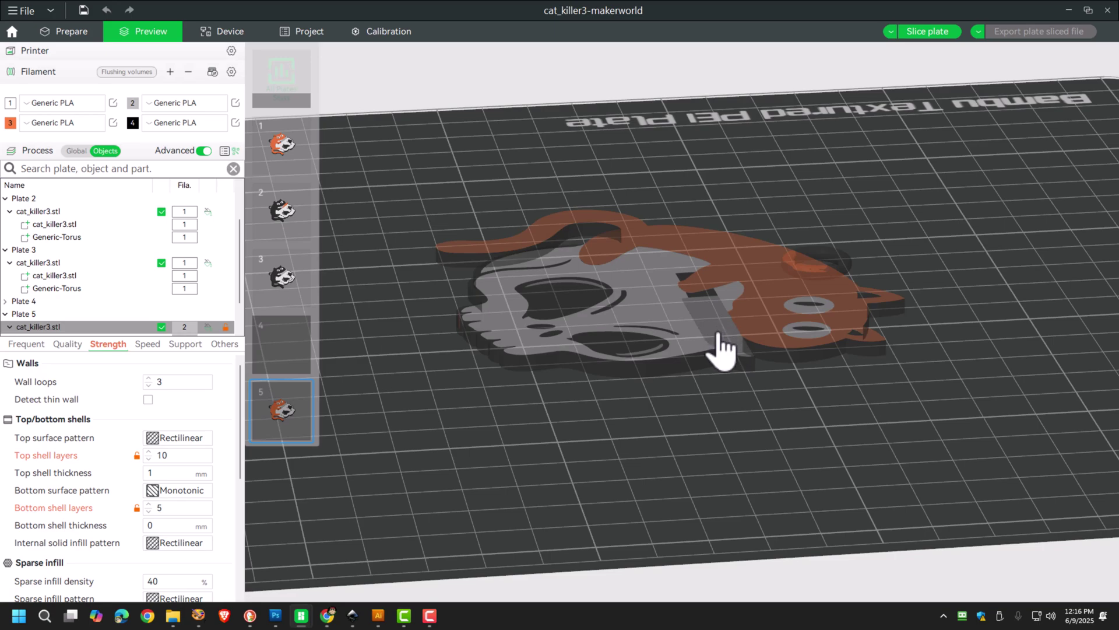
drag(723, 350, 707, 437)
scroll(729, 450, up, 5)
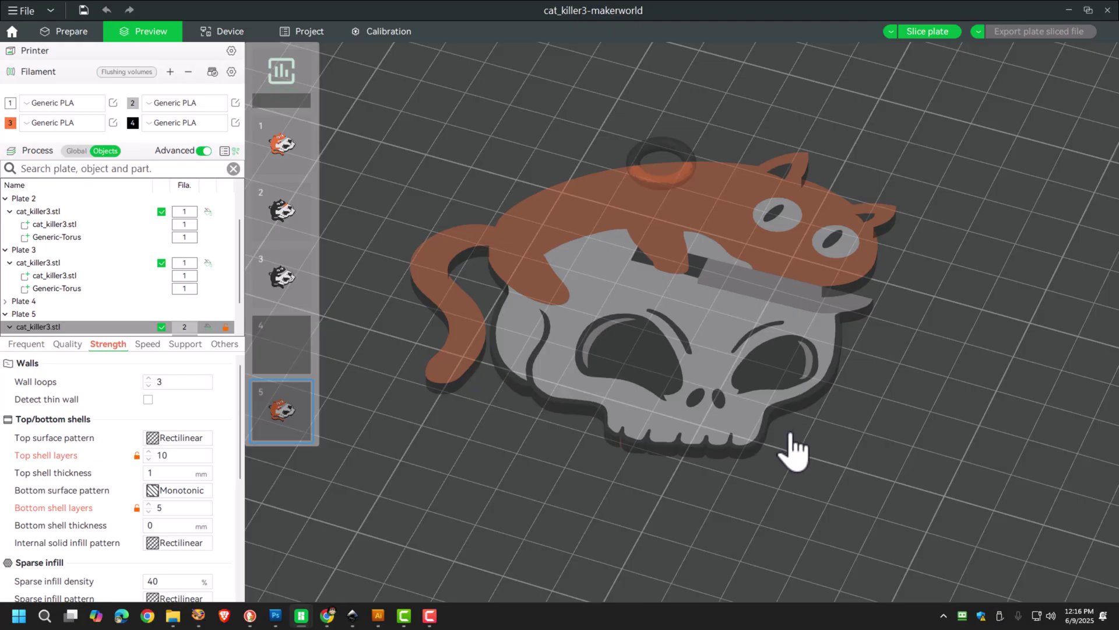
Reslice plate 5 and scrub its layers: 2h4m, 28.24 g, 31 filament changes.
click(932, 33)
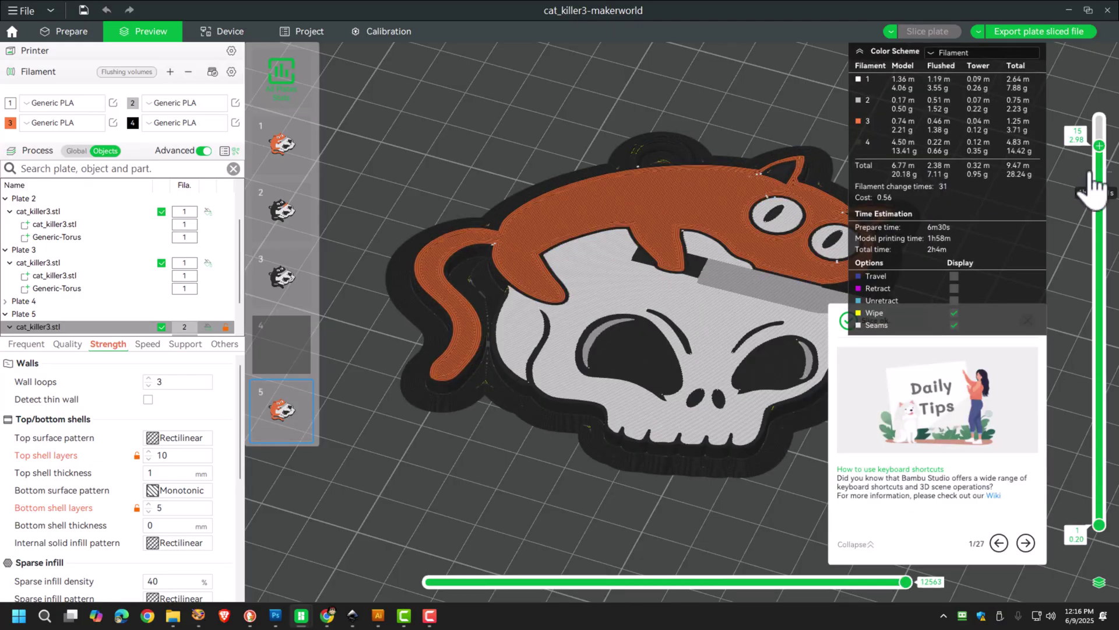
drag(1090, 171, 1102, 420)
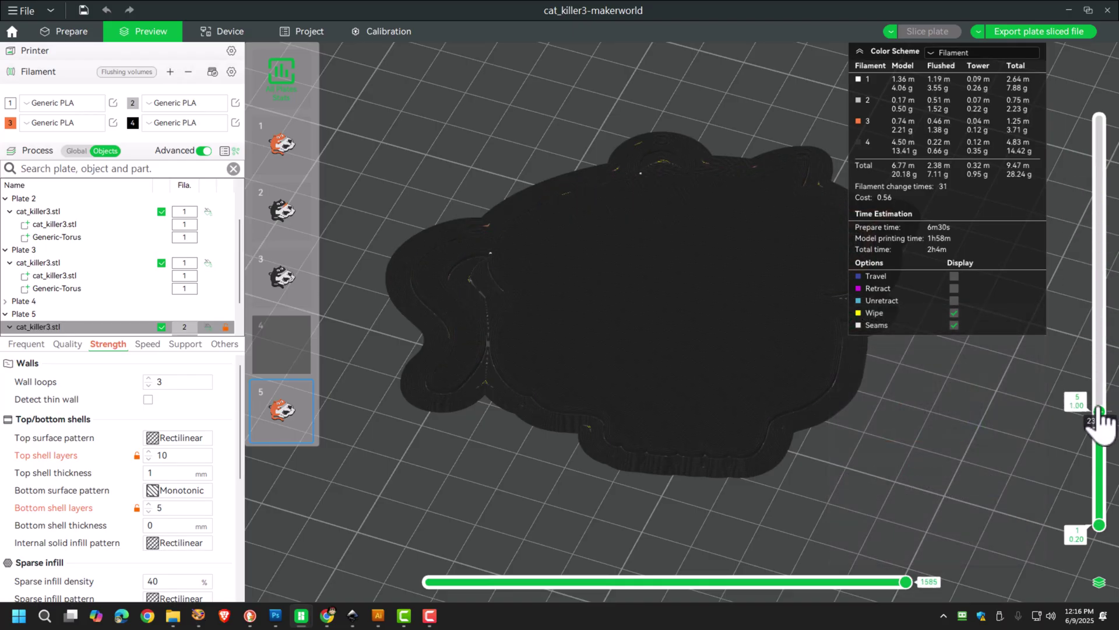
scroll(1098, 413, up, 1)
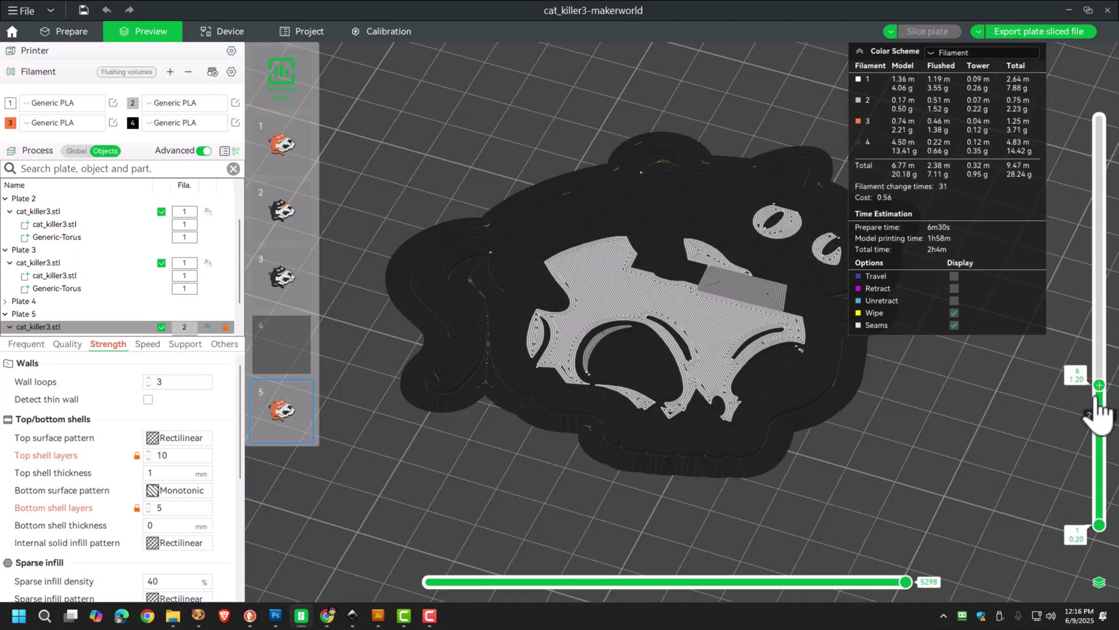
drag(1099, 386, 1094, 88)
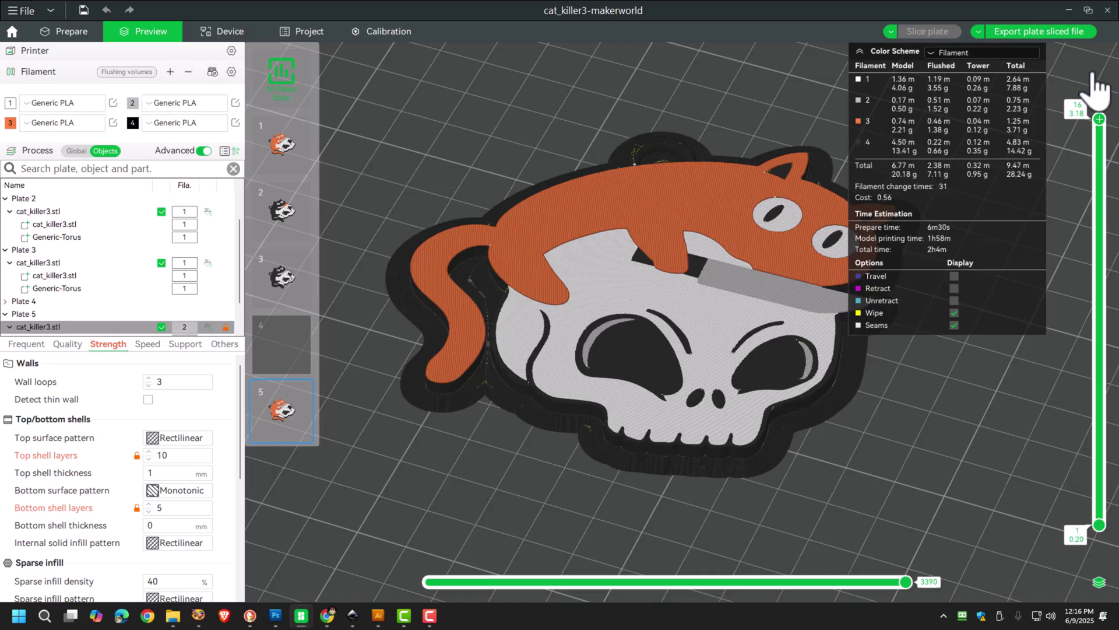
drag(674, 58, 654, 82)
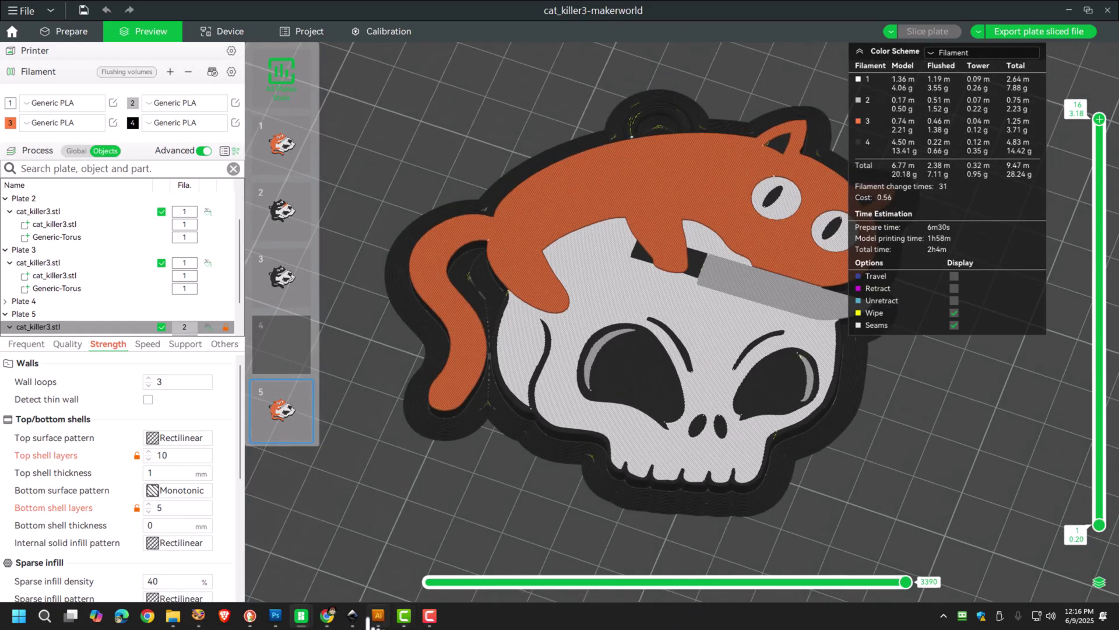
In Paint Shop Pro, centre the IMG_9793 keychain photo and zoom in on it.
click(198, 616)
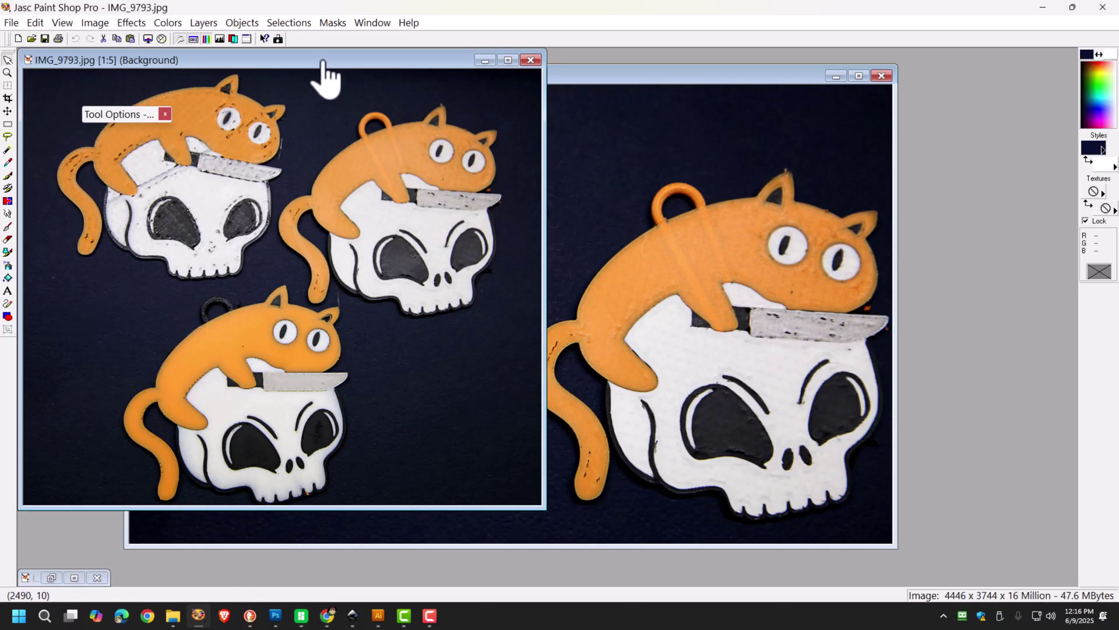
drag(324, 70, 602, 92)
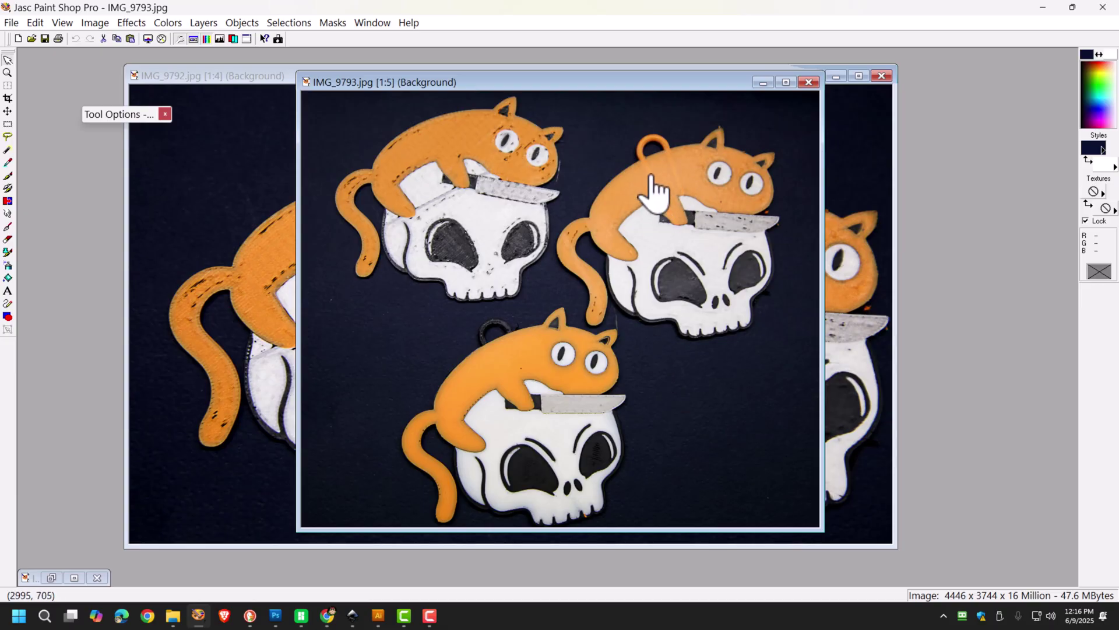
scroll(665, 443, up, 1)
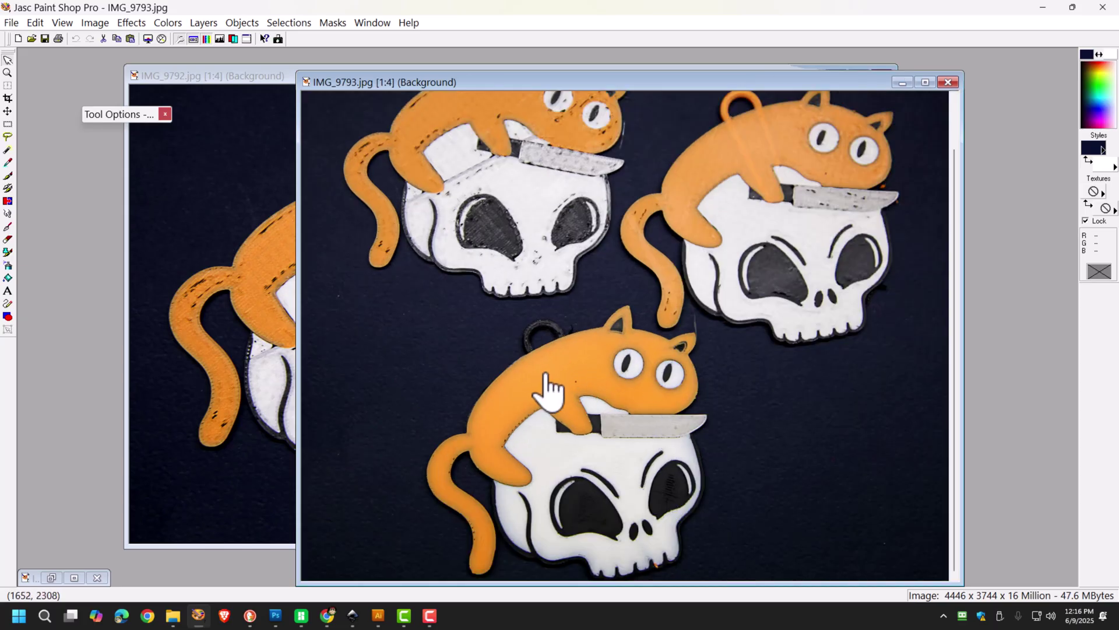
scroll(709, 470, up, 1)
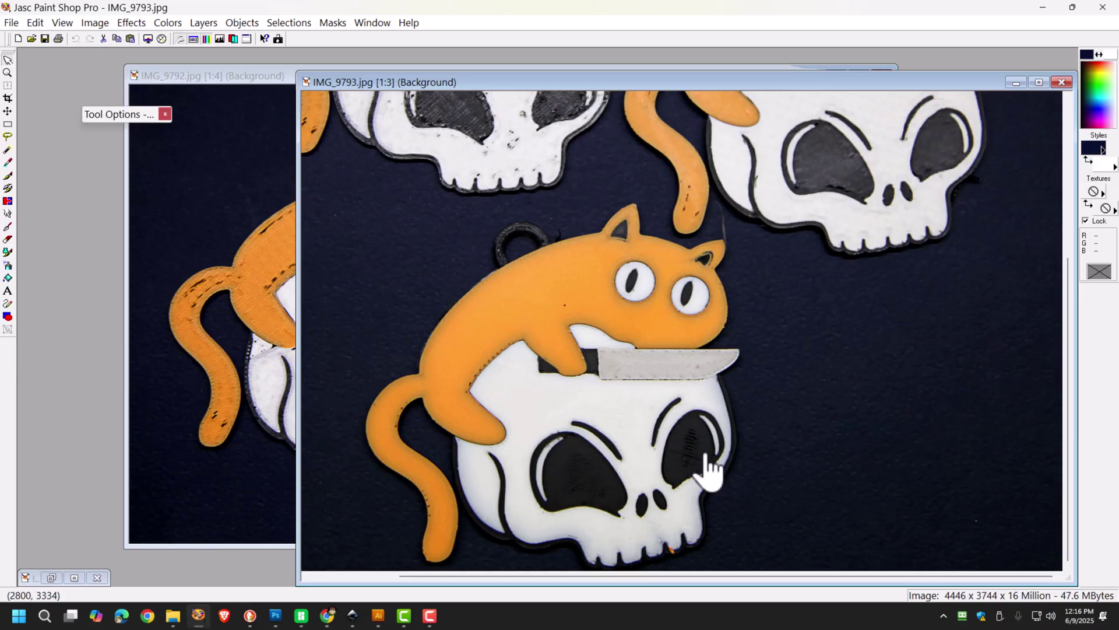
scroll(764, 440, up, 1)
mouse_move(764, 440)
mouse_down()
mouse_move(814, 437)
mouse_move(805, 447)
mouse_move(782, 432)
mouse_up()
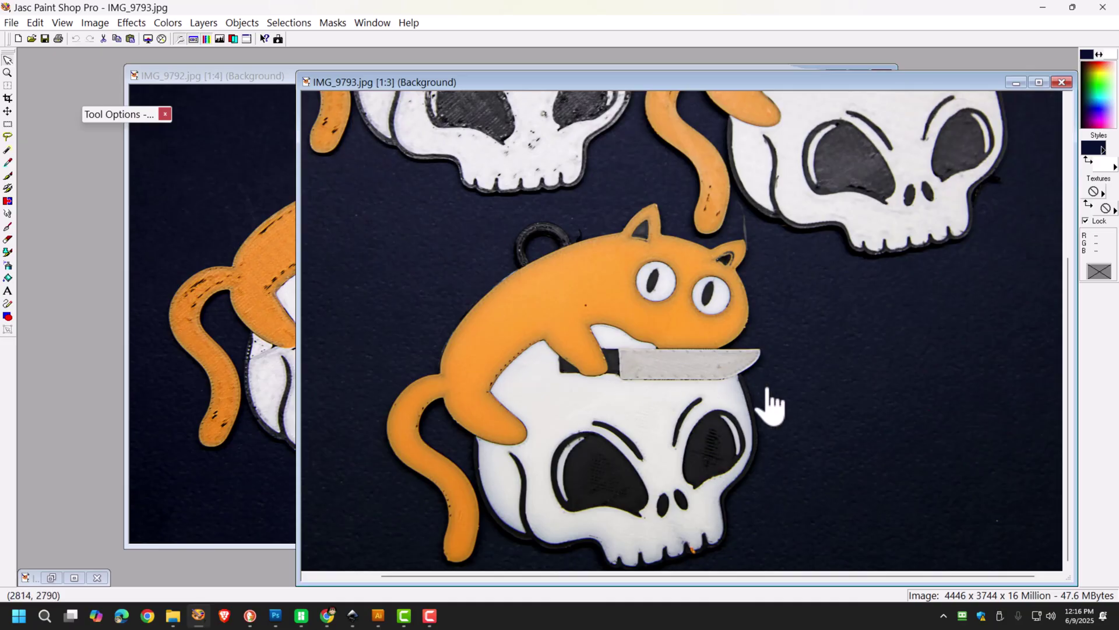
scroll(811, 402, down, 3)
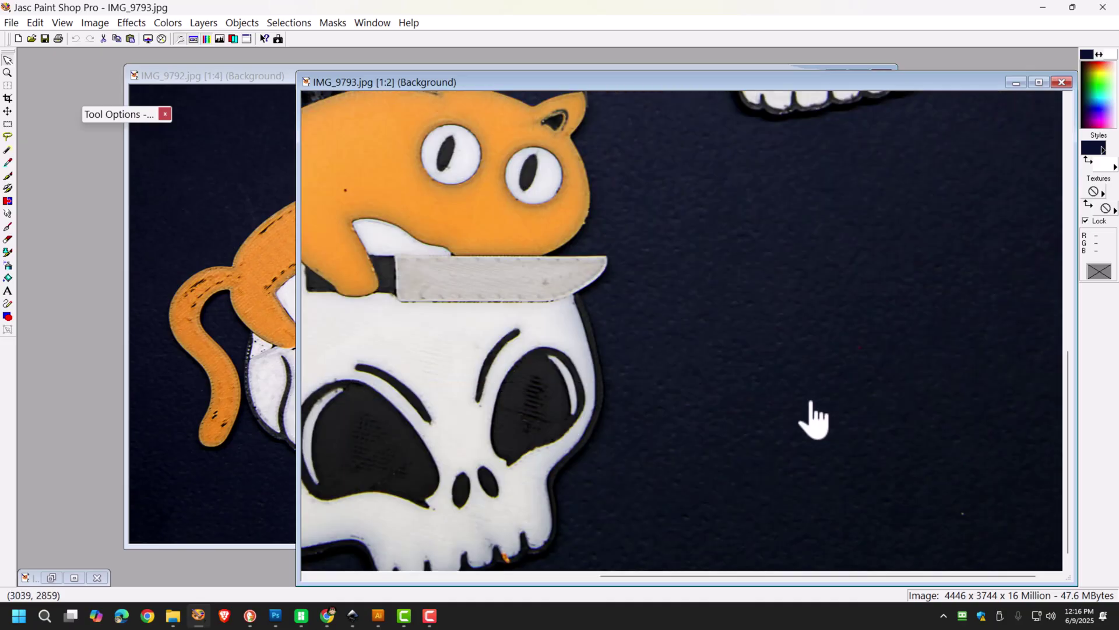
Maximize the IMG_9799 photo, zoom around it, then minimize Paint Shop Pro.
click(74, 577)
scroll(408, 462, up, 1)
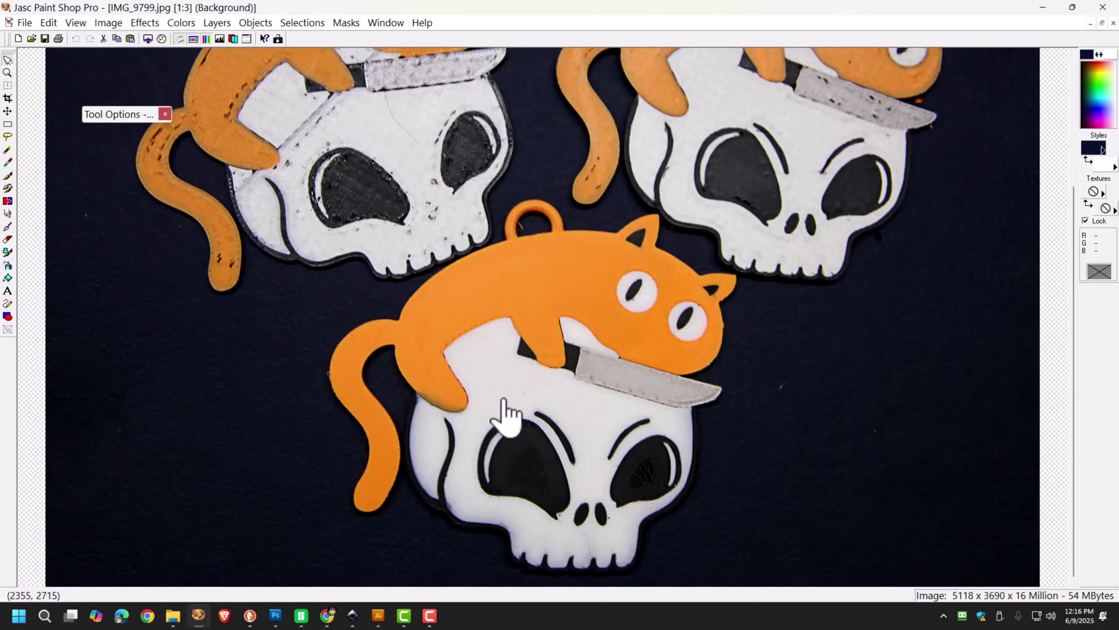
scroll(500, 408, down, 2)
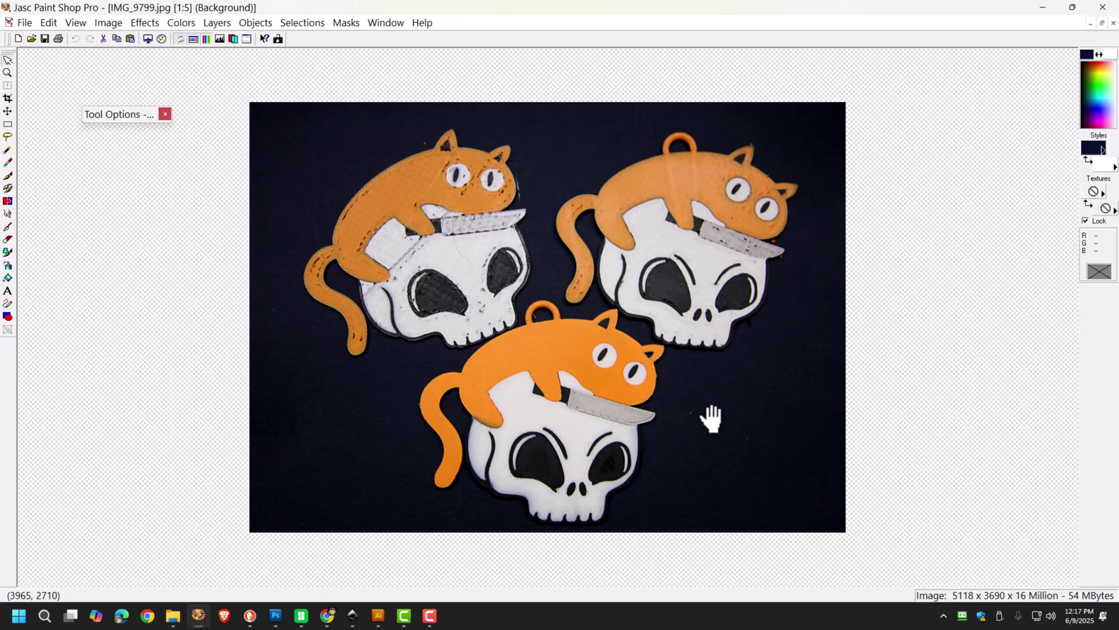
scroll(711, 417, up, 1)
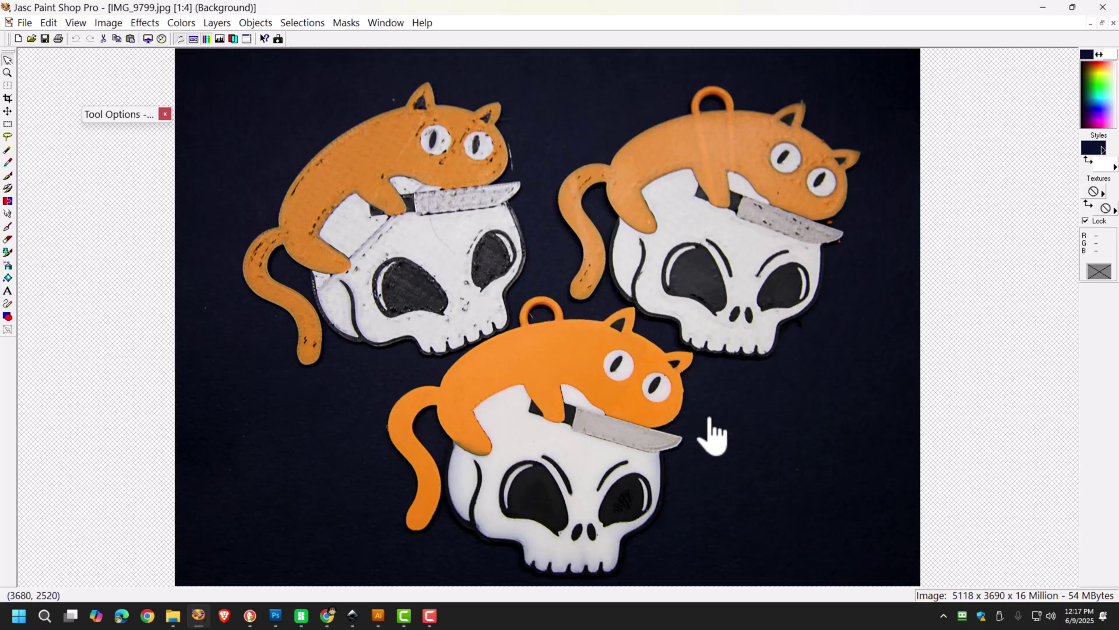
click(1043, 7)
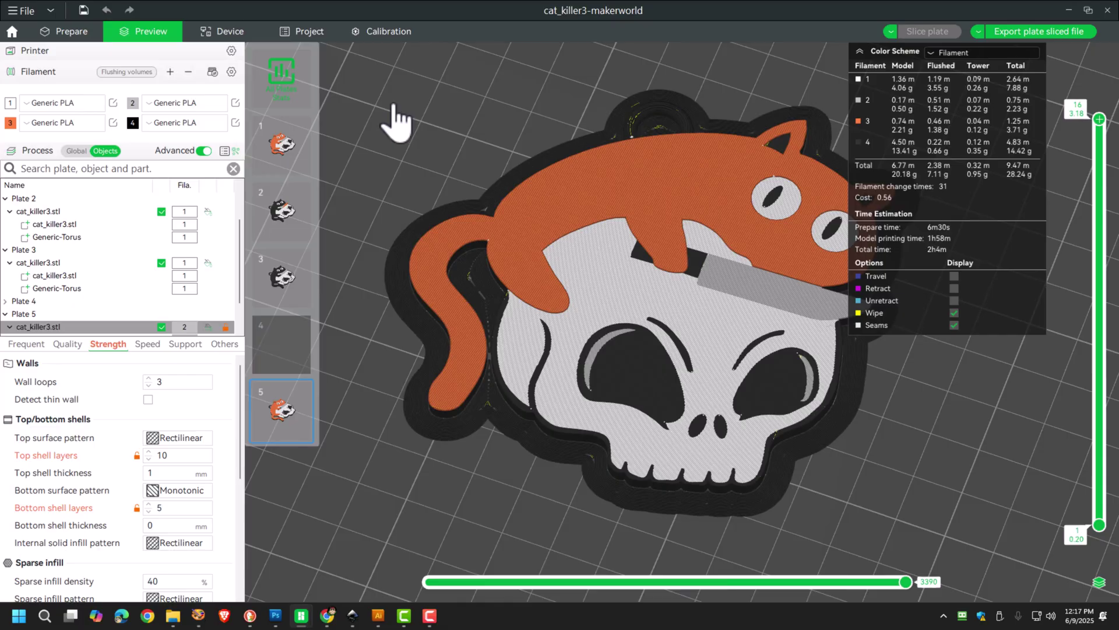
drag(474, 430, 411, 477)
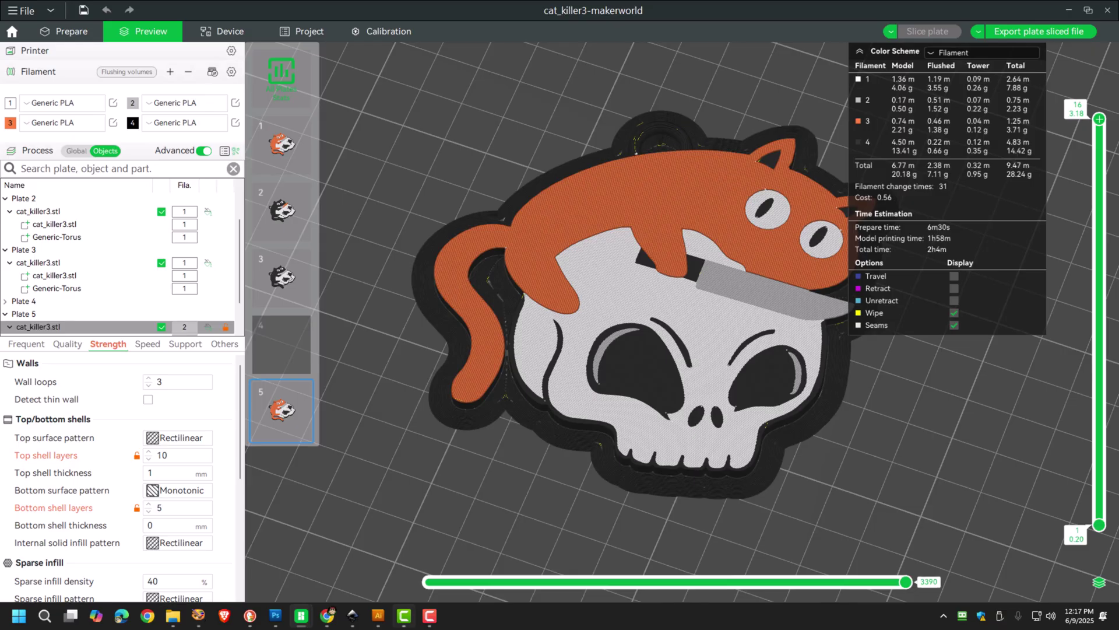
mouse_move(383, 621)
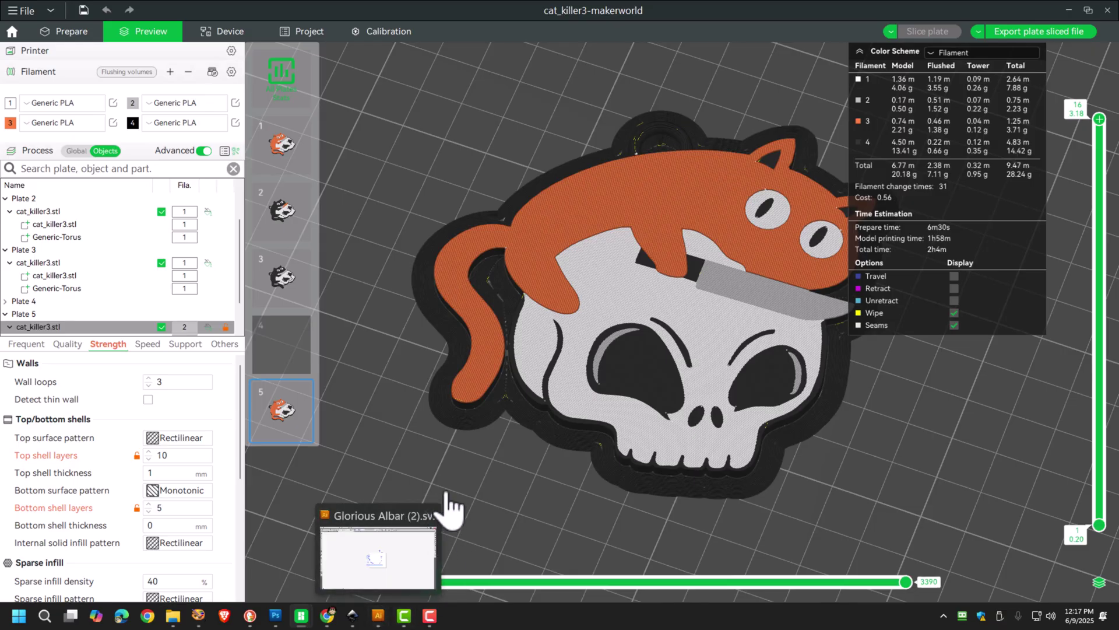